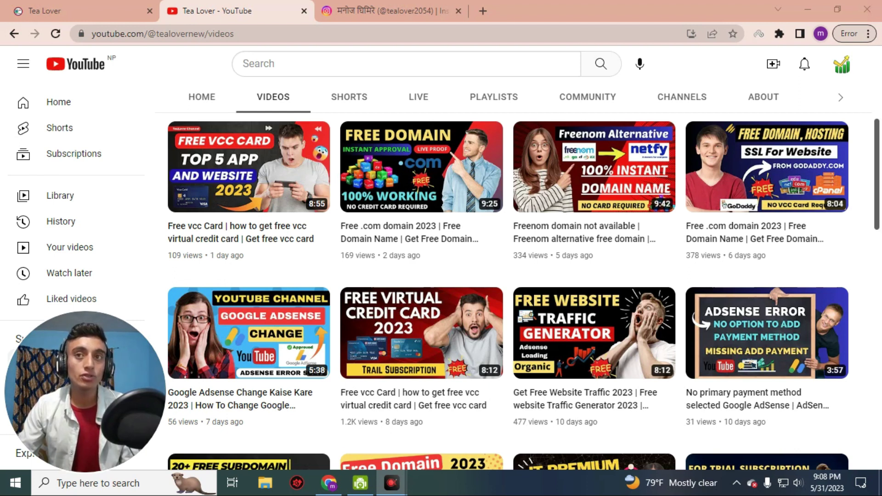
# Show the channel's Instagram profile
pyautogui.moveTo(877, 206); pyautogui.dragTo(878, 311)
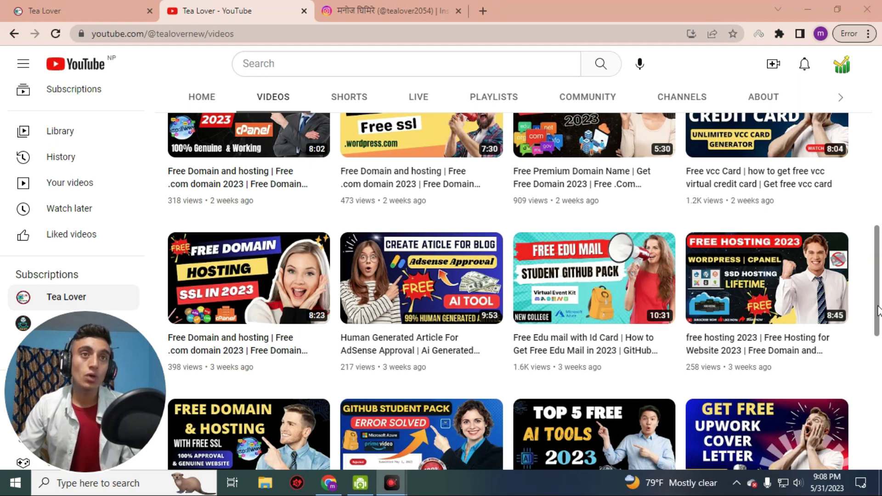
pyautogui.moveTo(848, 341)
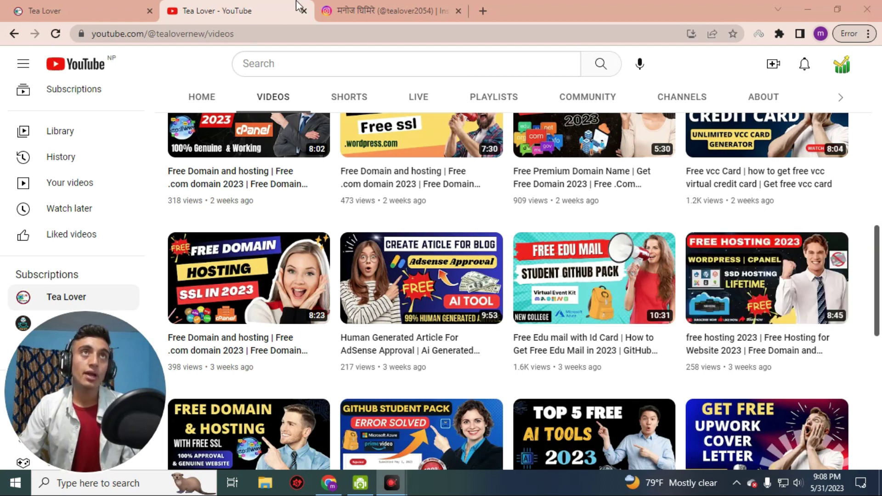
pyautogui.click(391, 11)
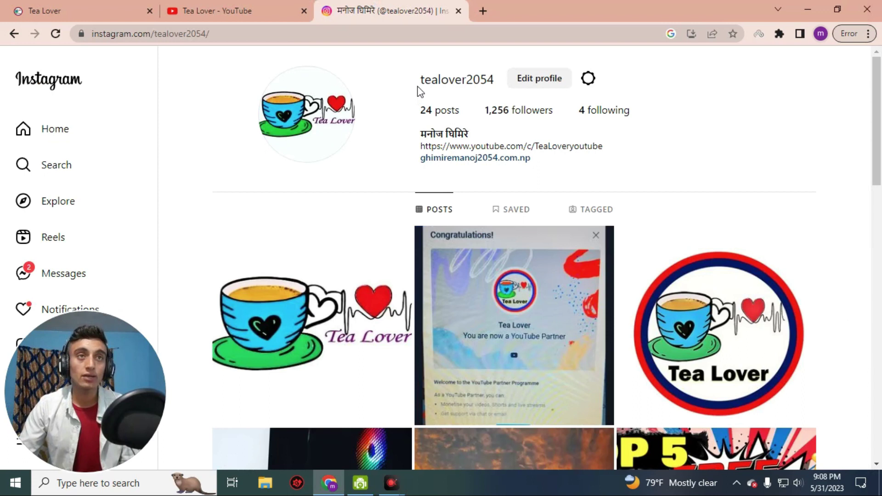
# Switch to the Tea Lover blog and scroll down to its Latest Video Updates
pyautogui.hotkey('ctrl', '1')
pyautogui.scroll(-10, 459, 253)
pyautogui.scroll(-6, 468, 259)
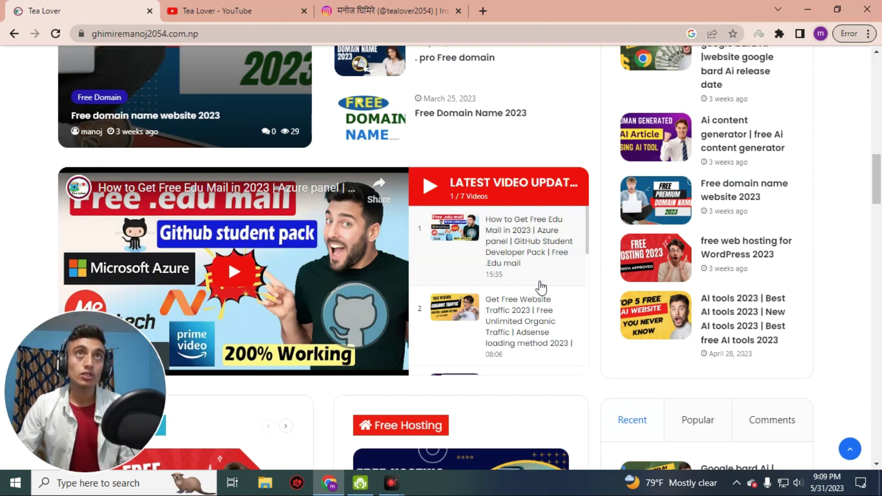
# Open a new browser tab on the Google start page
pyautogui.click(482, 11)
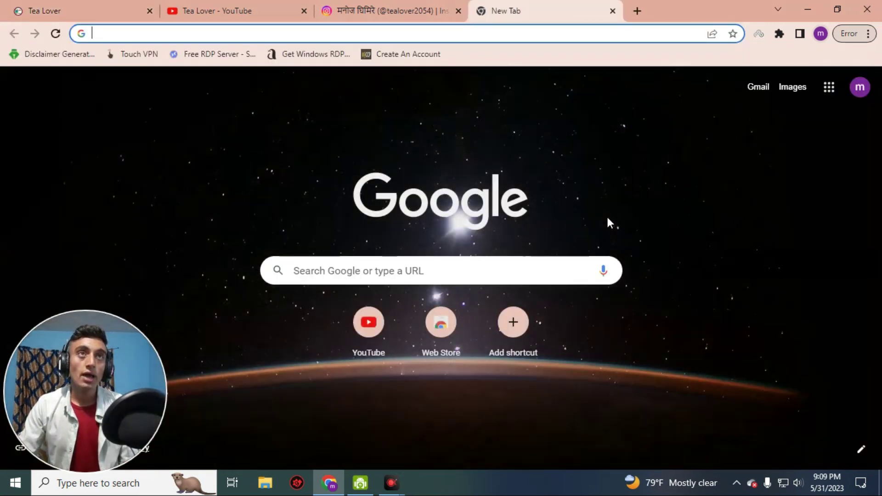
# Load the Create An Account bookmark, then browse the ccp.edu homepage and return to the top
pyautogui.click(406, 55)
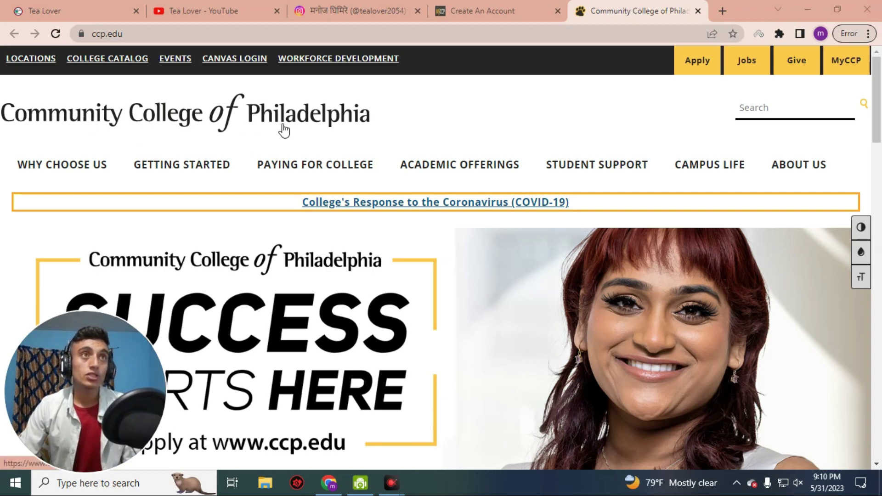
pyautogui.scroll(-8, 583, 281)
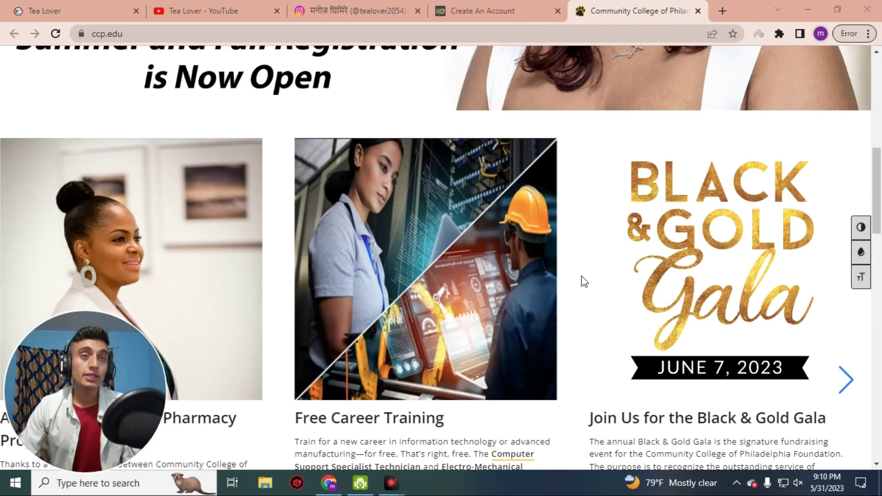
pyautogui.scroll(-10, 583, 281)
pyautogui.scroll(20, 515, 295)
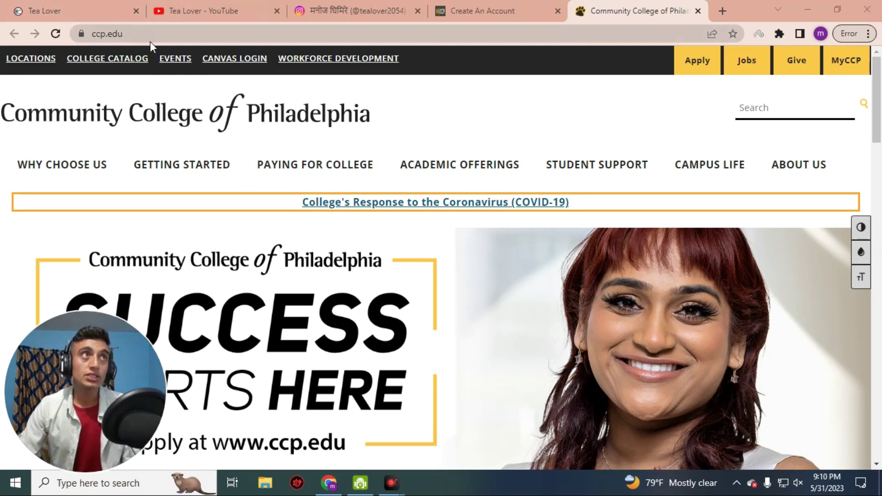
# Go from the header's Apply link to the portal's empty Create Account form
pyautogui.click(695, 63)
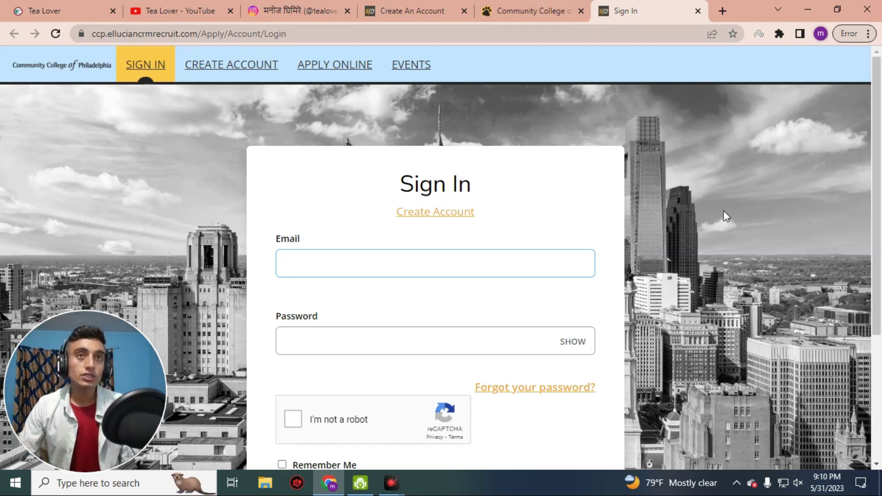
pyautogui.click(255, 65)
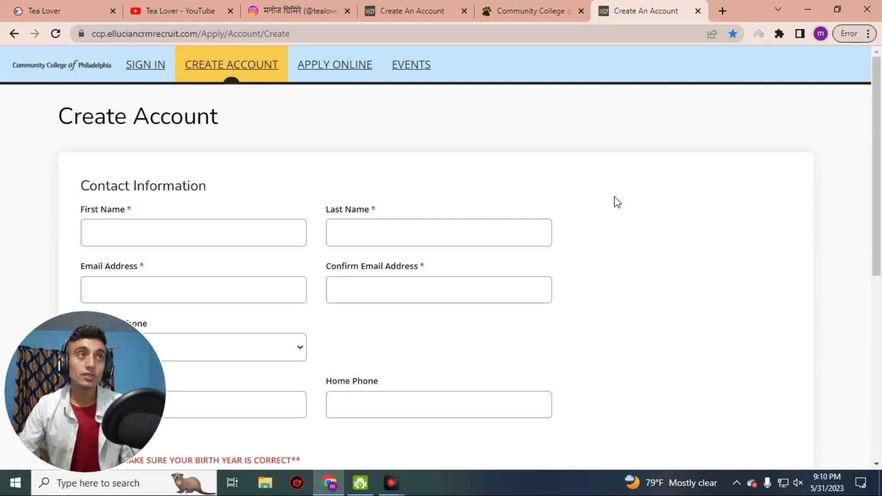
pyautogui.scroll(-4, 279, 199)
pyautogui.scroll(2, 335, 282)
pyautogui.scroll(-5, 331, 278)
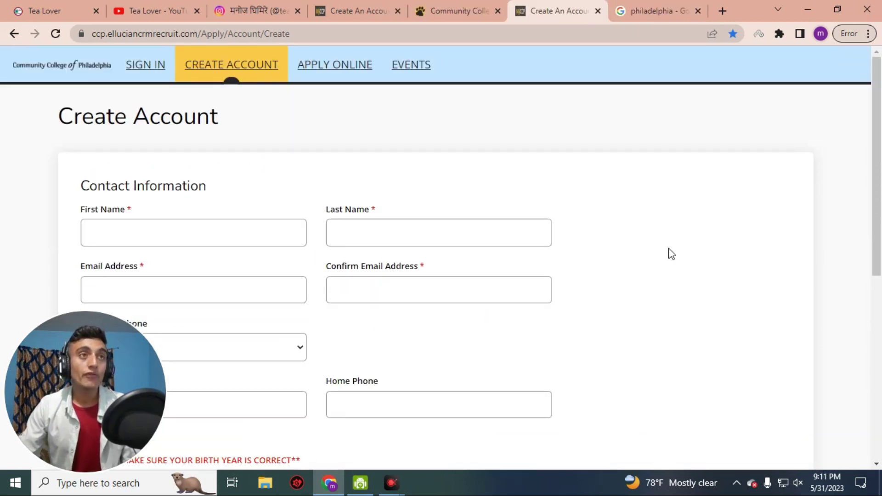
# Search for fakexy and open the Fake address generator site
pyautogui.click(652, 10)
pyautogui.click(549, 33)
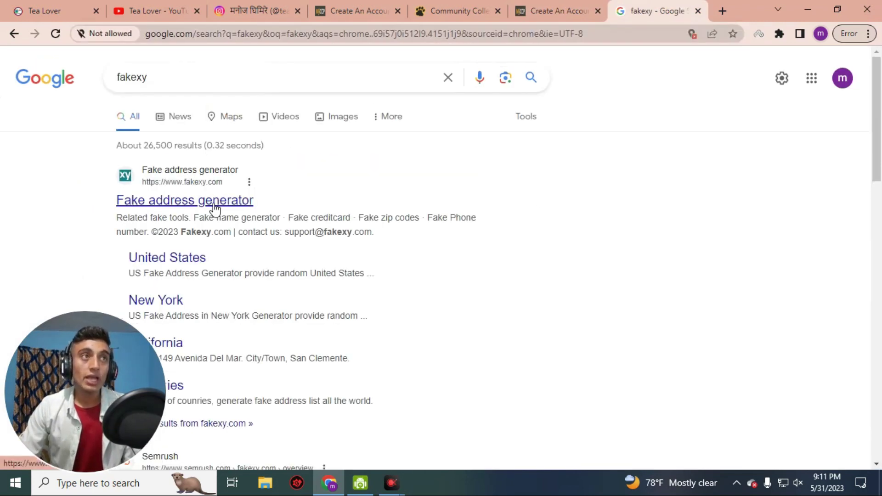
pyautogui.click(214, 208)
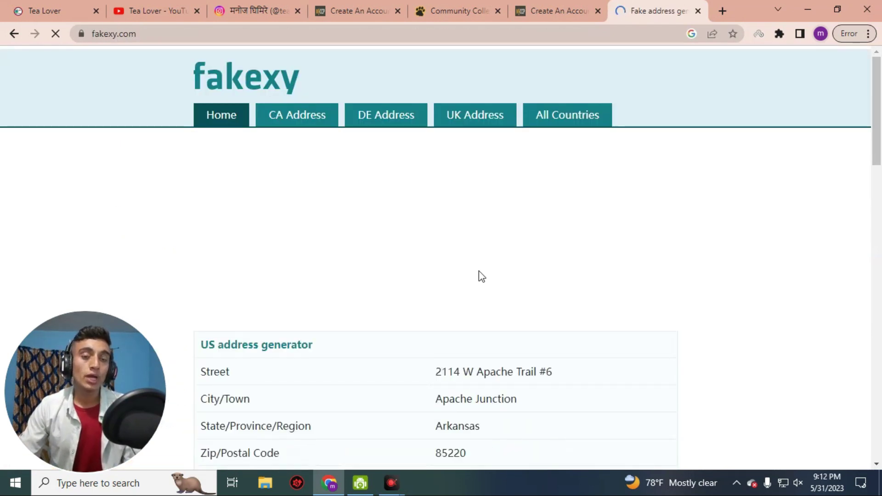
pyautogui.scroll(-5, 551, 270)
pyautogui.scroll(-5, 517, 229)
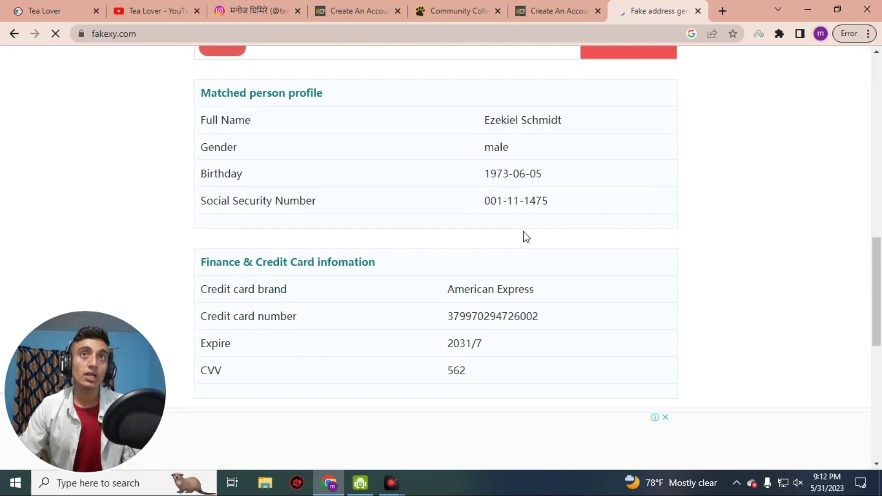
pyautogui.scroll(10, 532, 251)
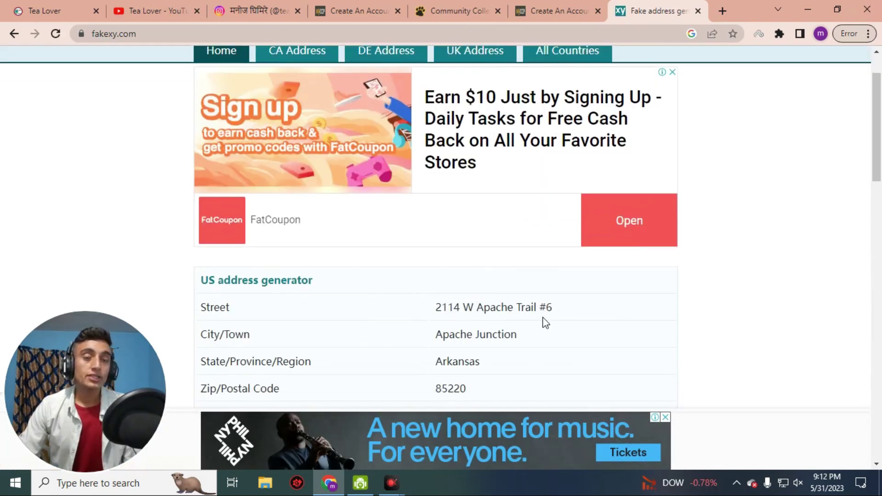
pyautogui.scroll(-15, 353, 265)
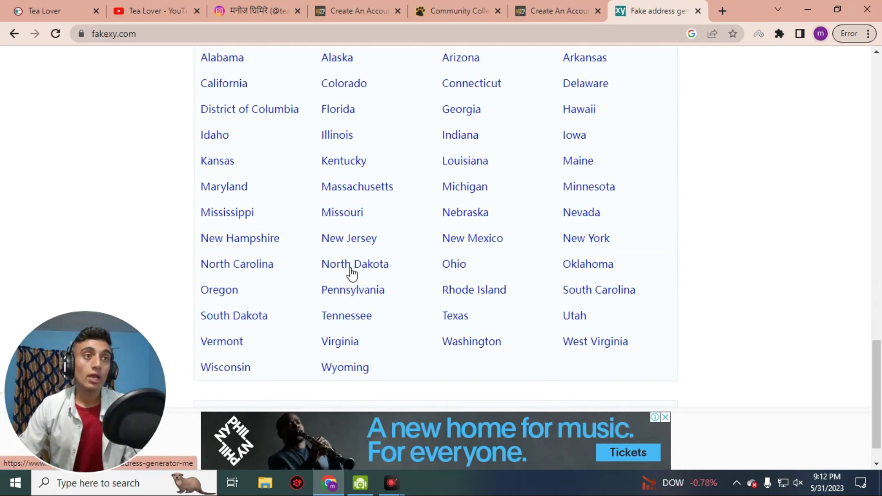
pyautogui.scroll(-1, 352, 271)
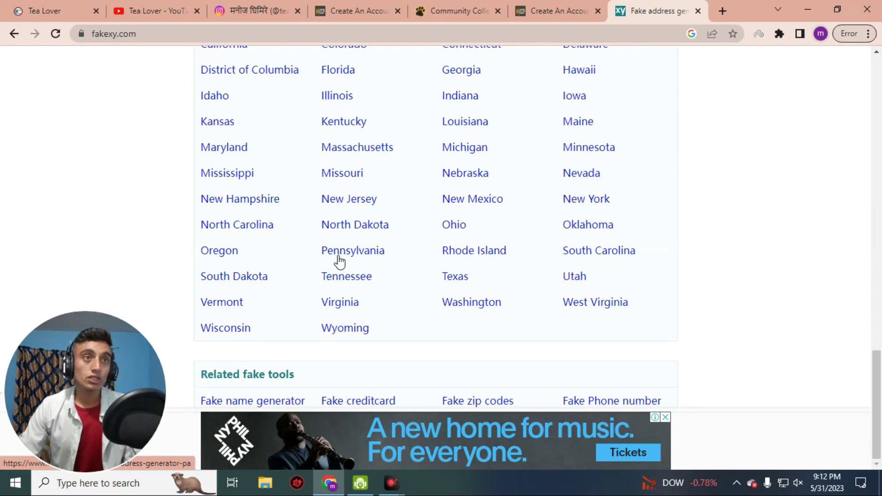
# Generate a Pennsylvania identity and copy its full name
pyautogui.click(363, 259)
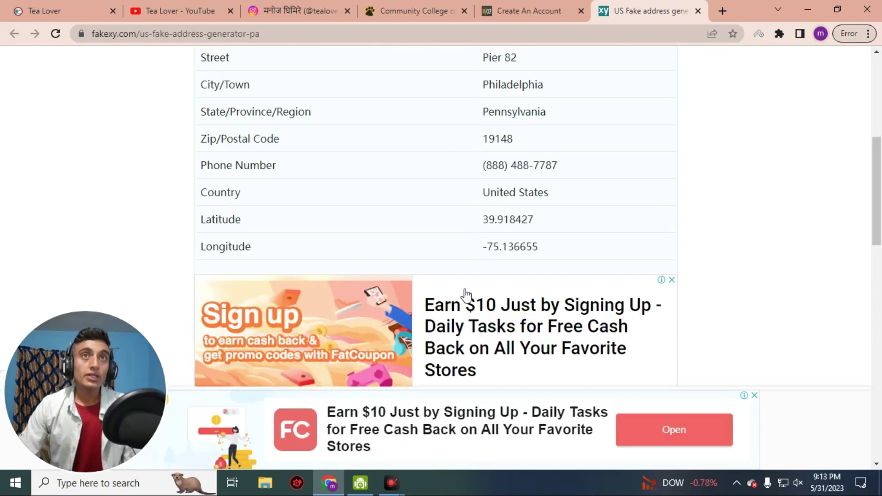
pyautogui.scroll(-10, 558, 346)
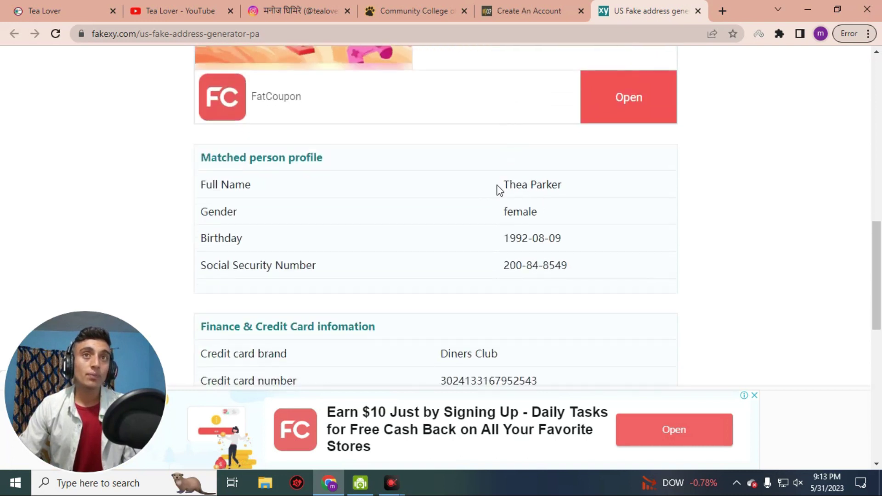
pyautogui.moveTo(499, 188); pyautogui.dragTo(596, 190)
pyautogui.rightClick(533, 185)
pyautogui.click(558, 197)
# Paste the copied name into the Create Account form's First Name field
pyautogui.click(523, 11)
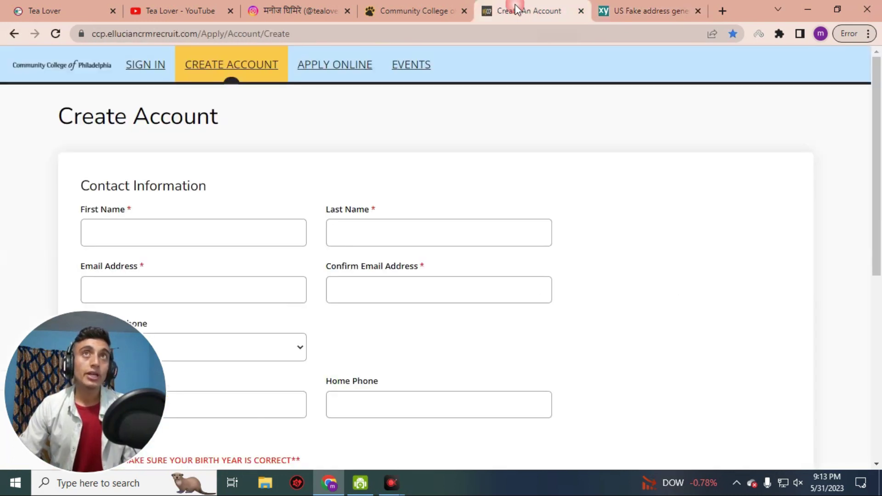
pyautogui.rightClick(243, 219)
pyautogui.click(294, 326)
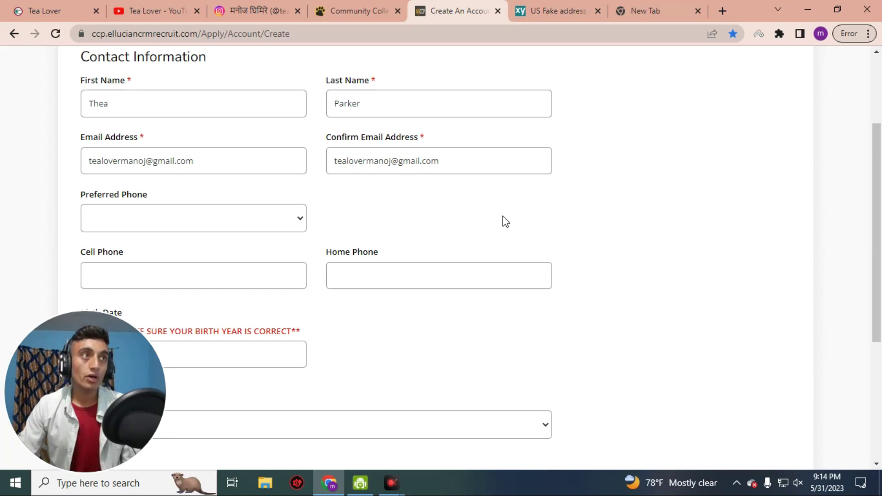
pyautogui.scroll(-4, 502, 216)
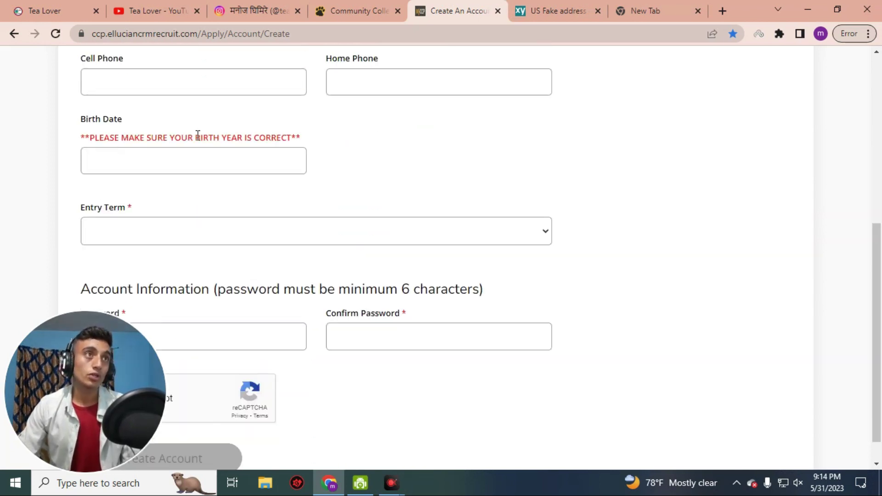
# Copy the generated birthday 1992-08-09 and paste it into Birth Date as 8/9/1992
pyautogui.click(555, 11)
pyautogui.moveTo(562, 237); pyautogui.dragTo(503, 238)
pyautogui.rightClick(523, 235)
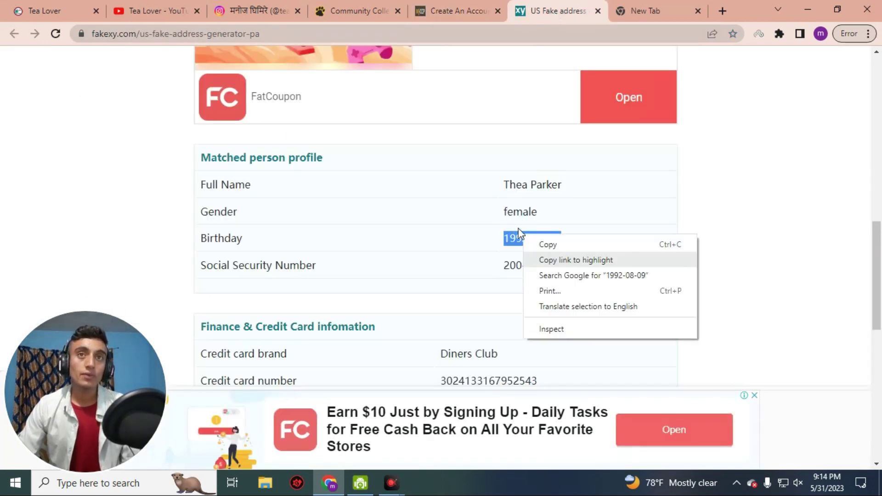
pyautogui.click(555, 246)
pyautogui.click(459, 11)
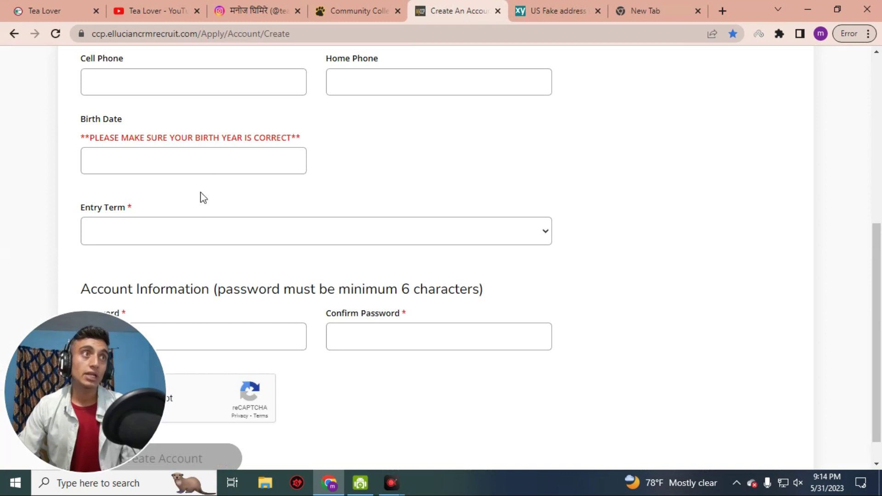
pyautogui.click(195, 171)
pyautogui.hotkey('ctrl', 'v')
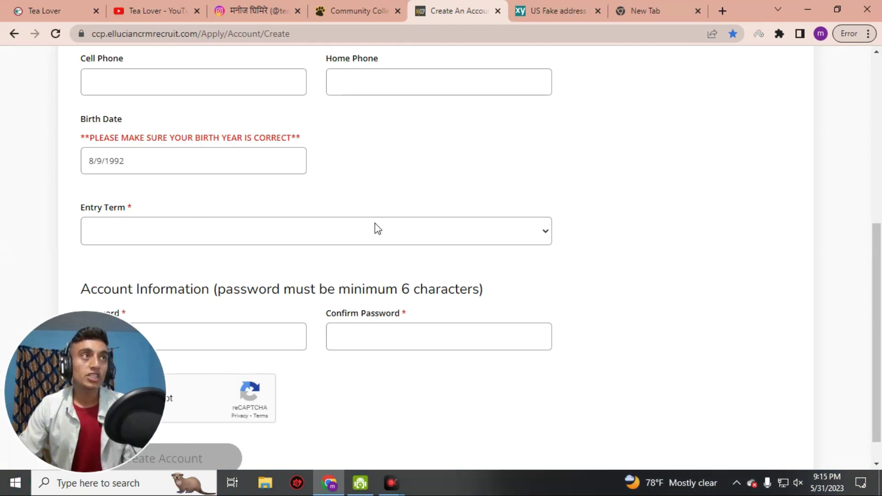
pyautogui.scroll(-1, 216, 158)
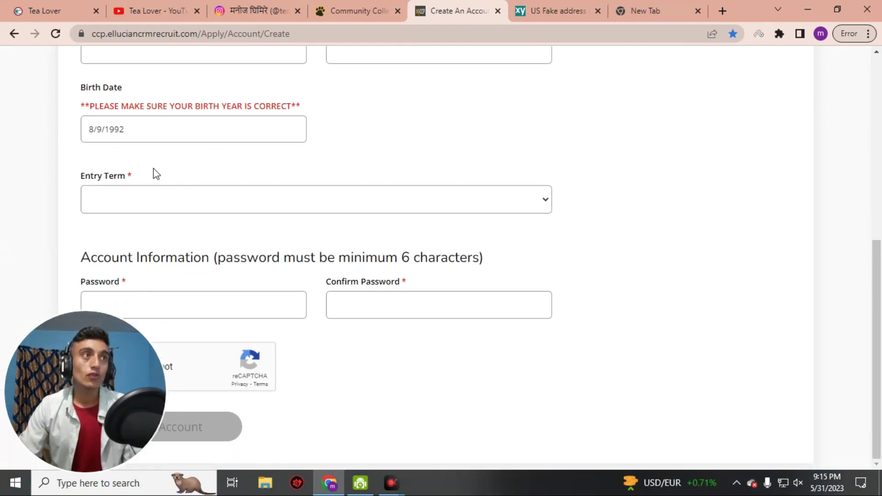
# Choose Summer 2023 as the entry term
pyautogui.click(545, 199)
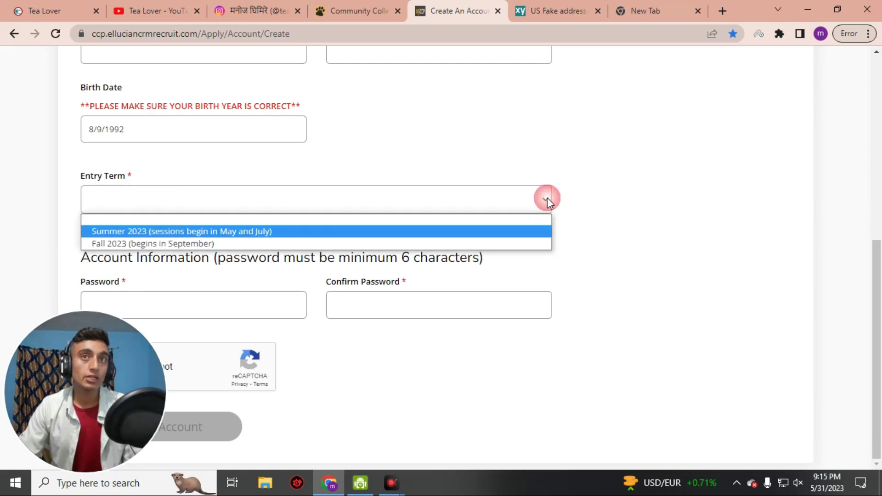
pyautogui.click(727, 195)
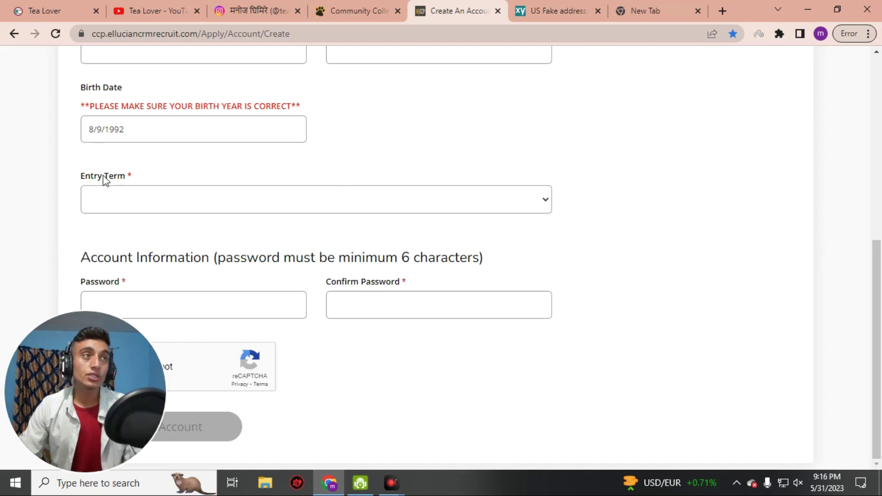
pyautogui.click(545, 199)
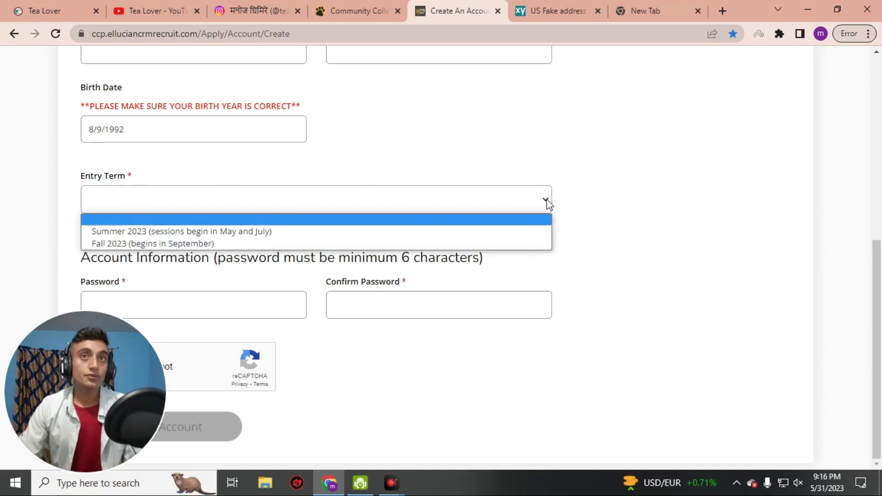
pyautogui.click(173, 231)
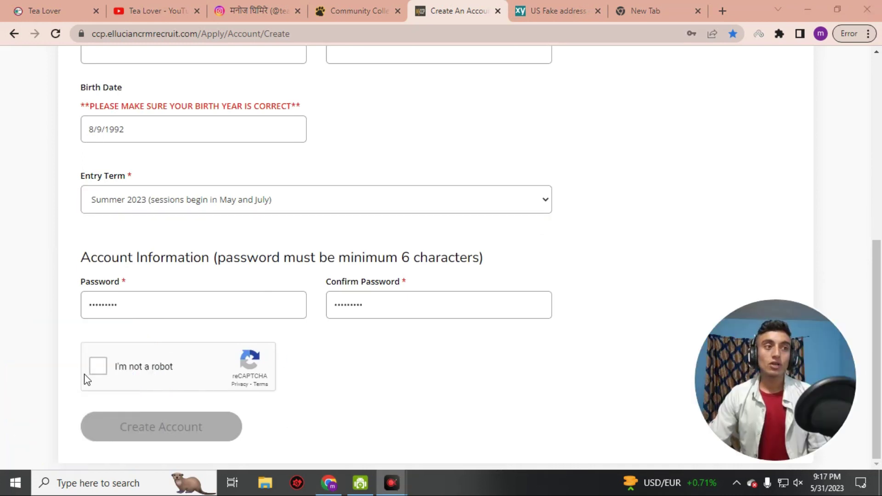
# Pass the robot check and create the student account, then open Gmail in a fresh tab
pyautogui.click(98, 366)
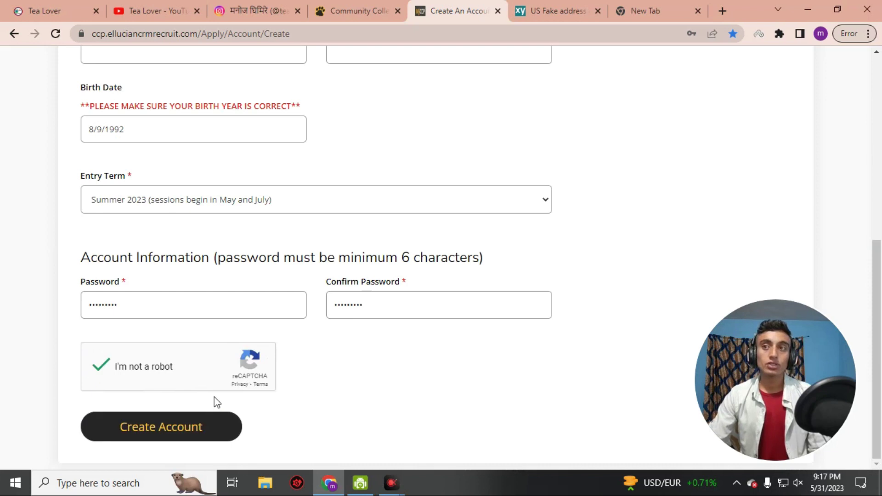
pyautogui.click(189, 428)
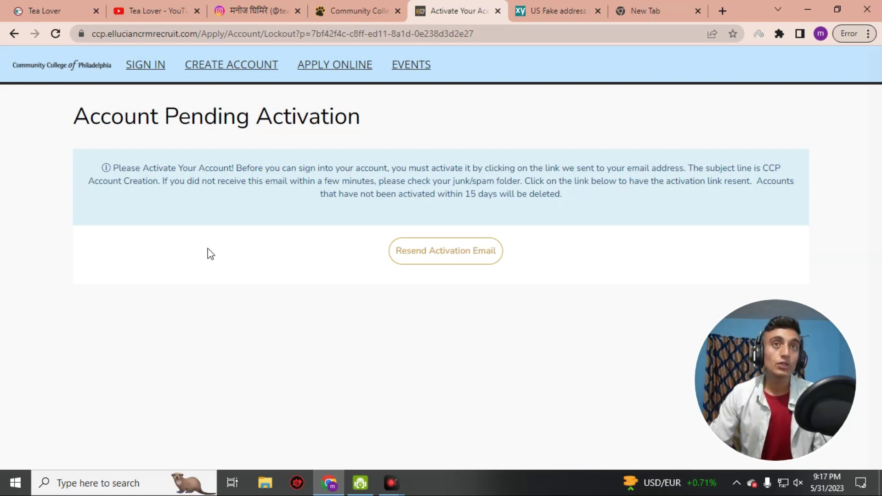
pyautogui.click(637, 13)
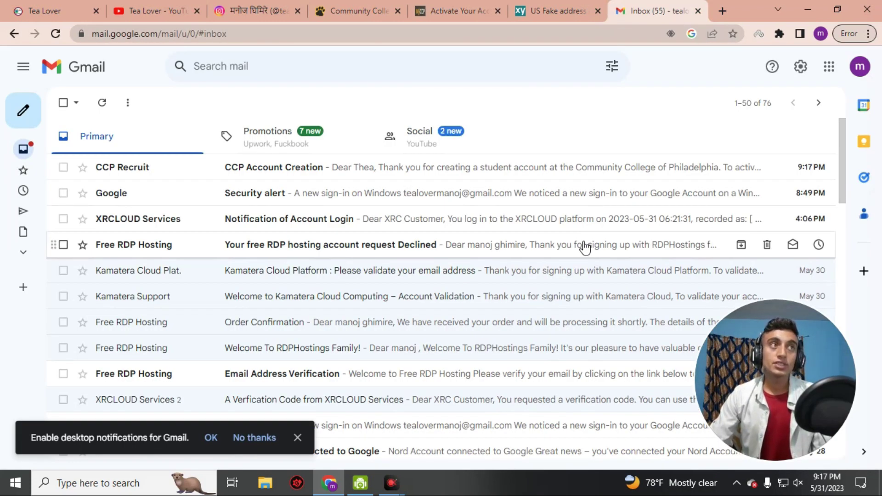
# Open the CCP Account Creation email and follow its activation link to the activation confirmation
pyautogui.click(445, 173)
pyautogui.scroll(-2, 468, 193)
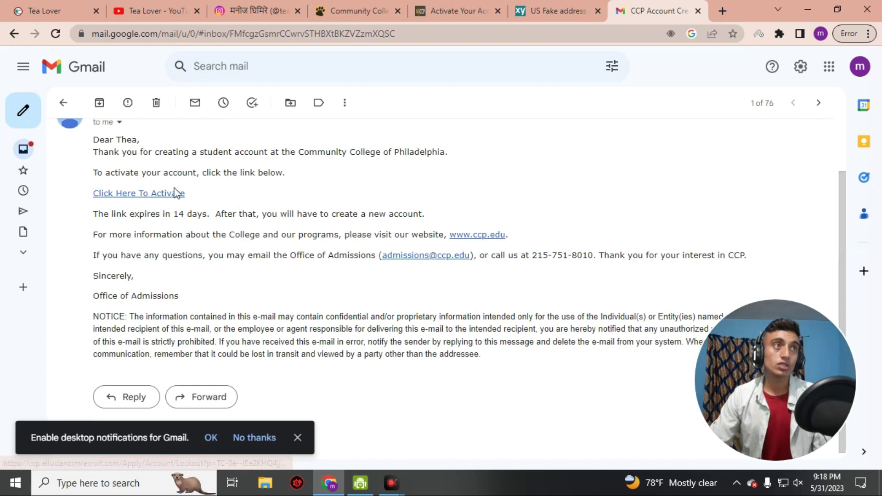
pyautogui.click(165, 196)
pyautogui.click(574, 10)
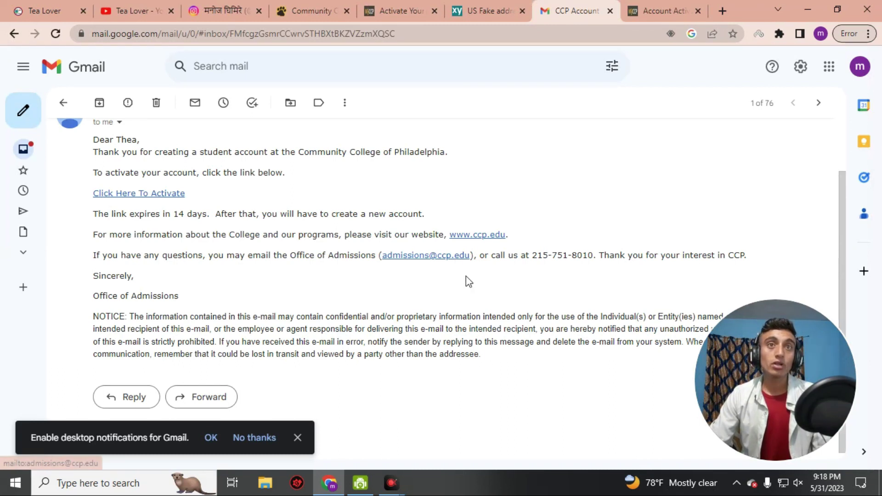
pyautogui.click(667, 9)
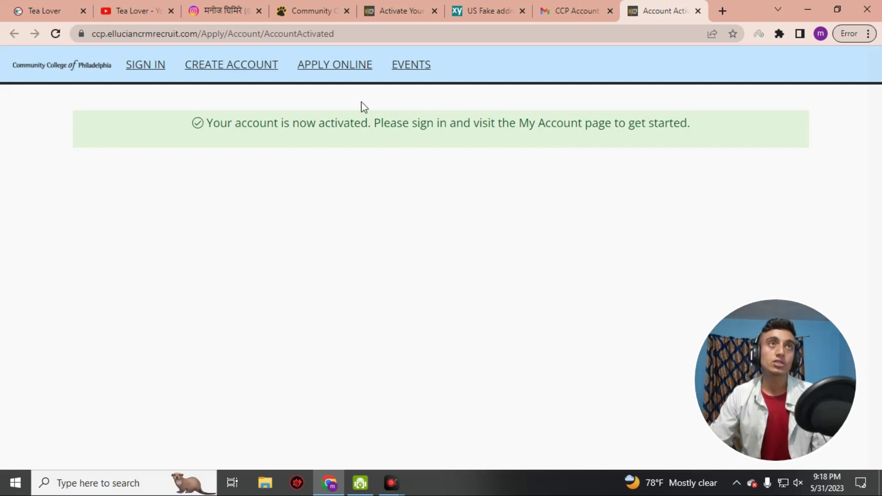
# Go to Apply Online and sign in with the activated account's credentials
pyautogui.click(324, 64)
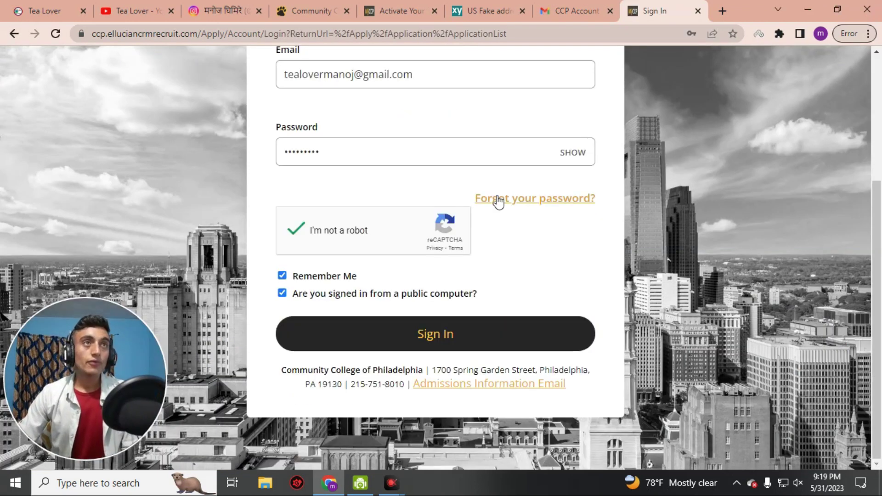
pyautogui.scroll(1, 369, 158)
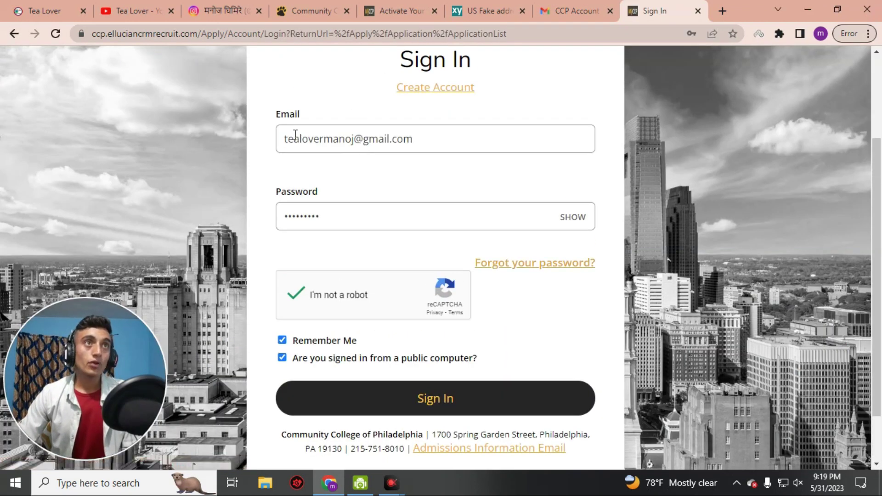
pyautogui.scroll(-1, 401, 198)
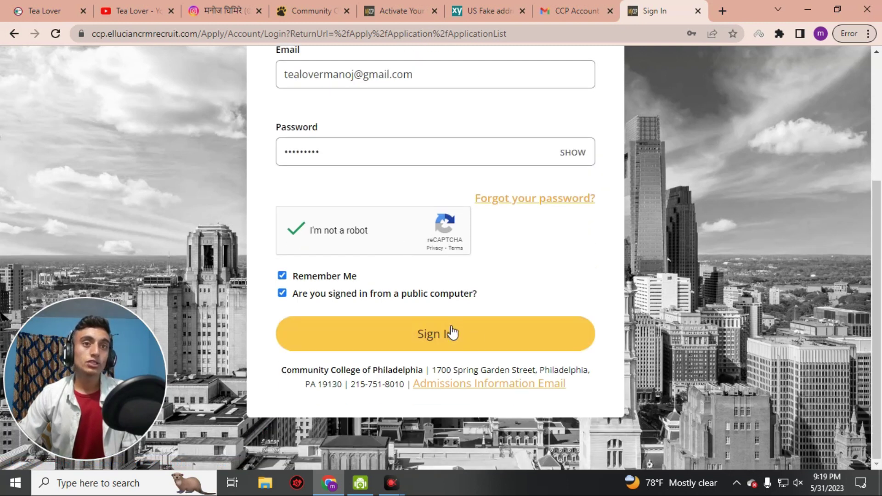
pyautogui.click(506, 347)
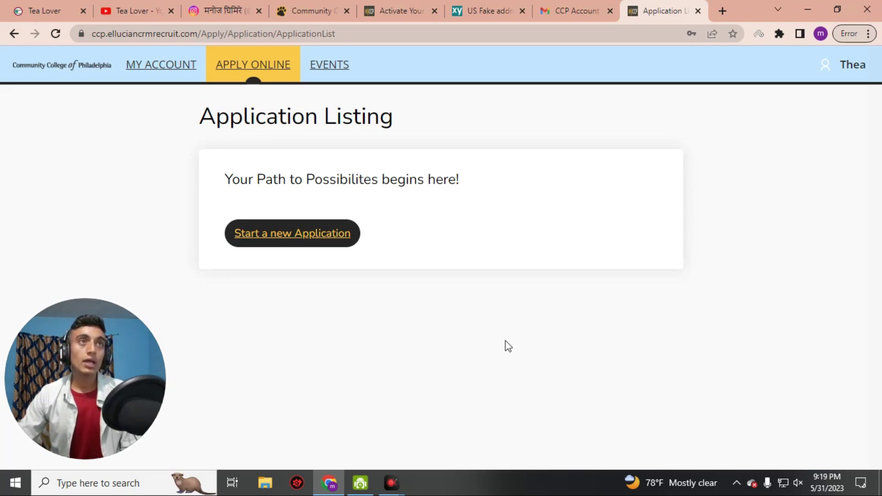
# Start a new application for the Summer 2023 term
pyautogui.click(312, 232)
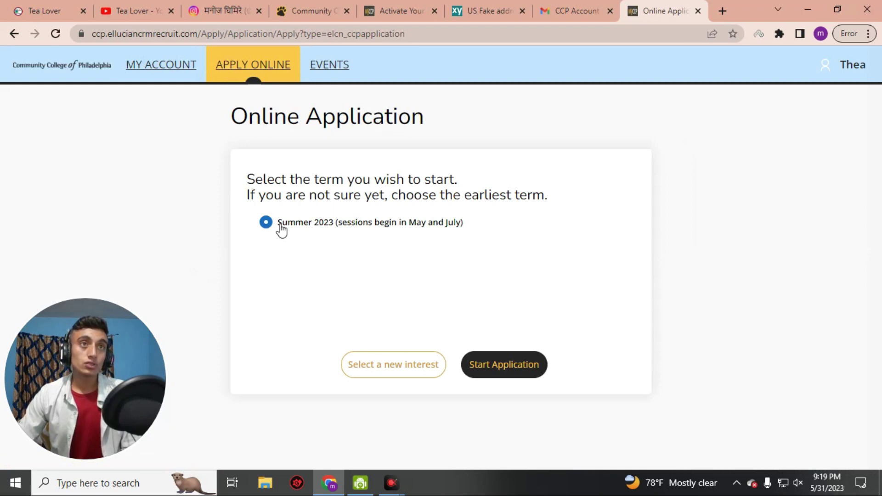
pyautogui.click(506, 364)
pyautogui.scroll(-3, 221, 190)
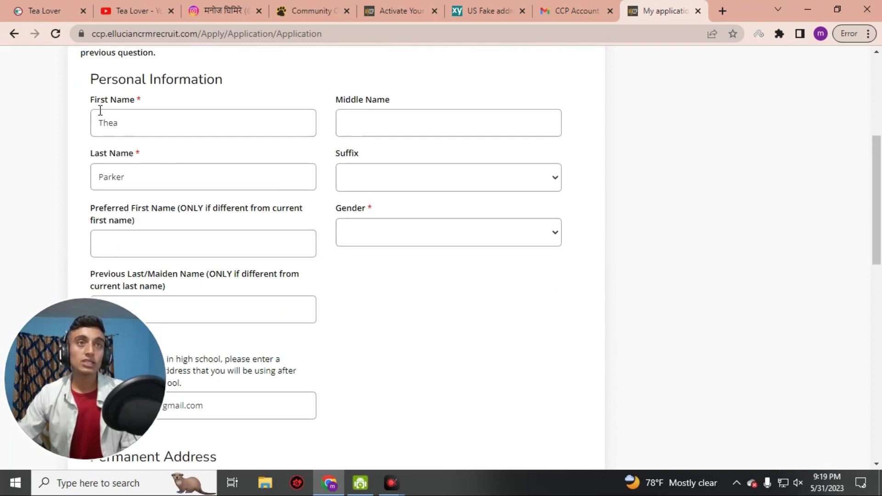
pyautogui.scroll(-1, 248, 184)
# Set gender to Female and fill the permanent address from Fakexy's generated Philadelphia address
pyautogui.click(393, 172)
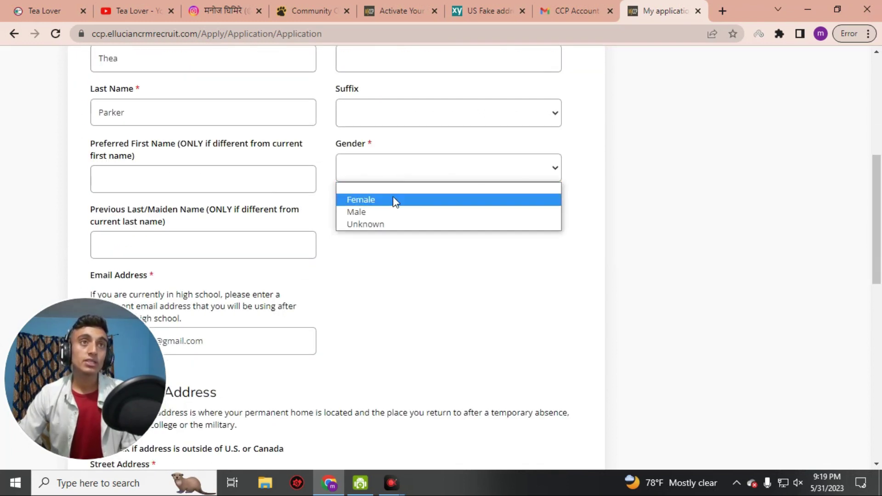
pyautogui.click(393, 198)
pyautogui.click(487, 11)
pyautogui.scroll(-1, 530, 298)
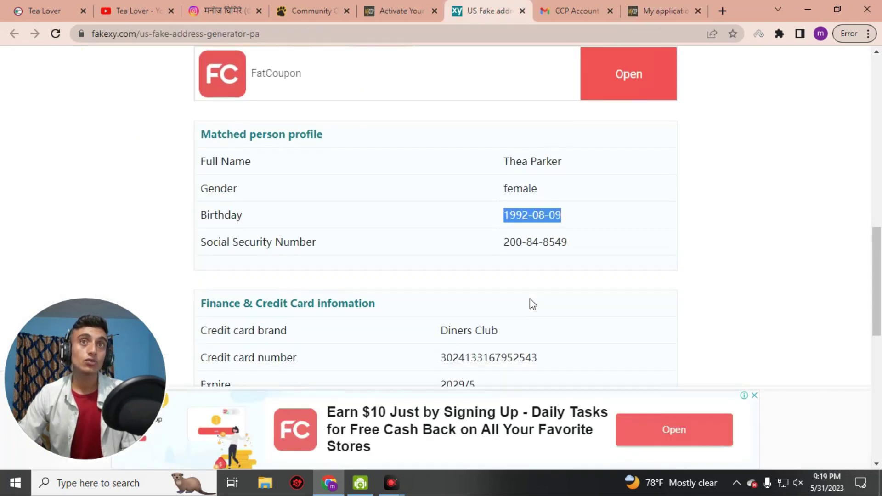
pyautogui.click(647, 11)
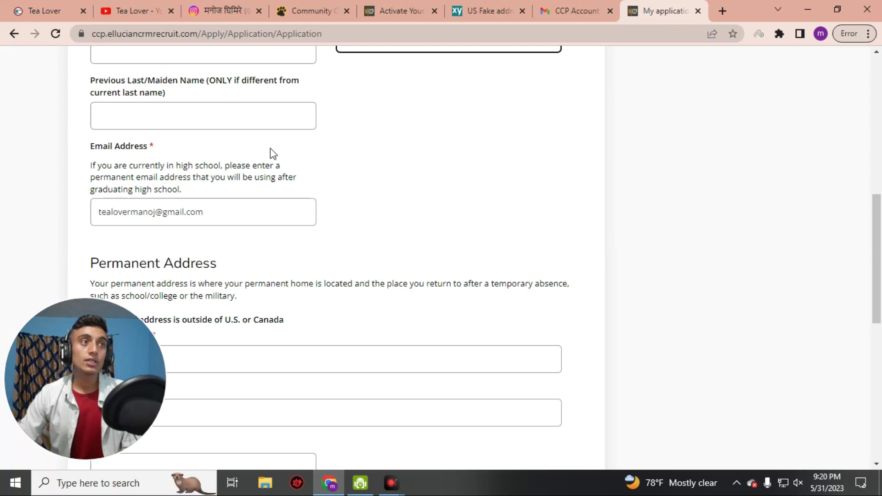
pyautogui.scroll(-5, 274, 177)
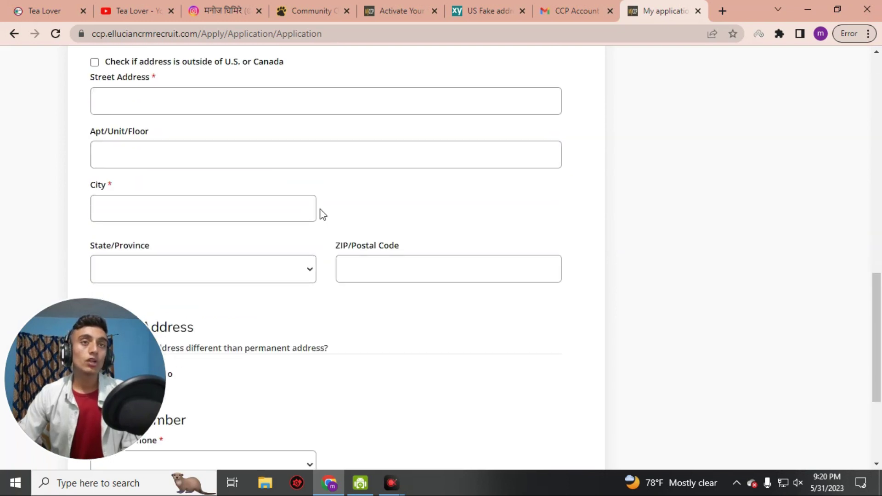
pyautogui.scroll(1, 321, 212)
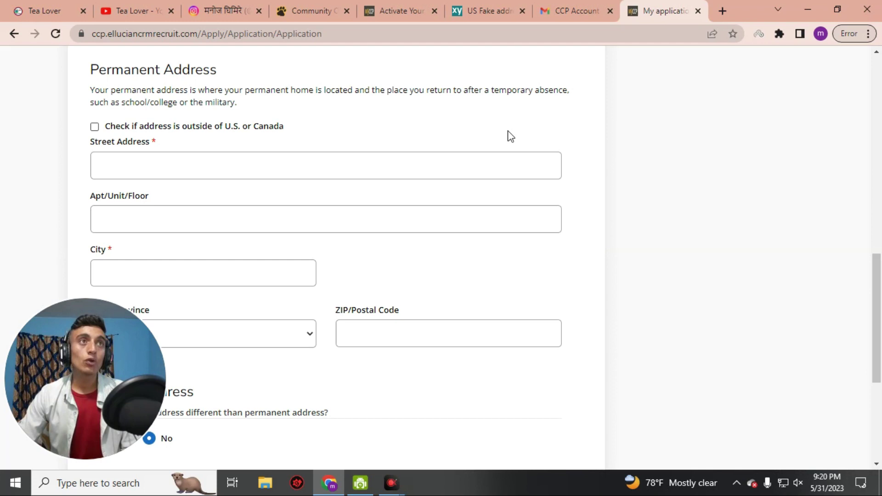
pyautogui.scroll(-2, 236, 252)
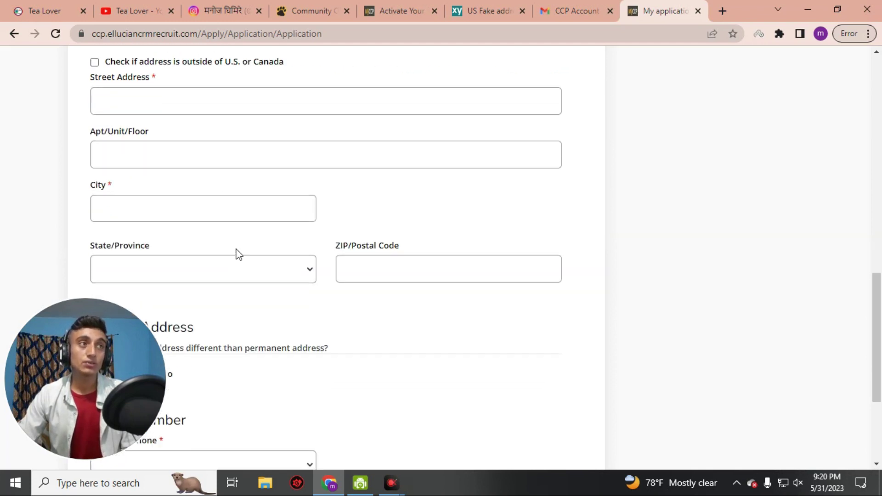
pyautogui.scroll(1, 254, 250)
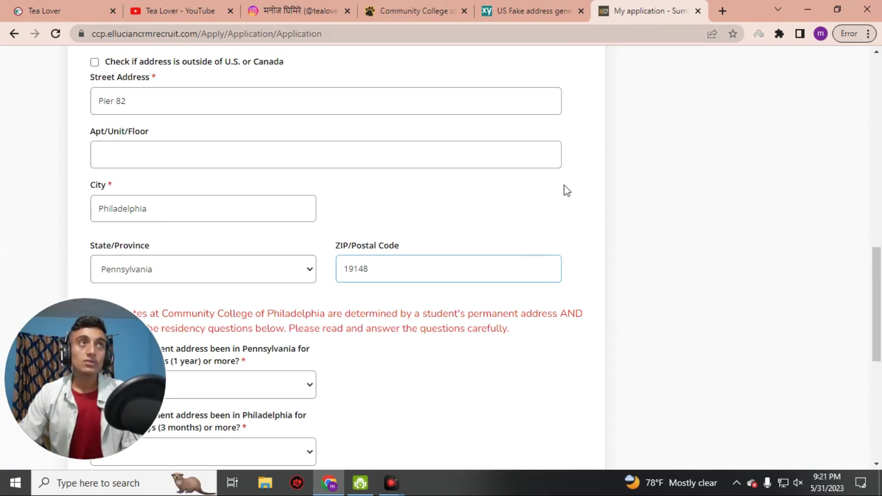
pyautogui.scroll(1, 345, 194)
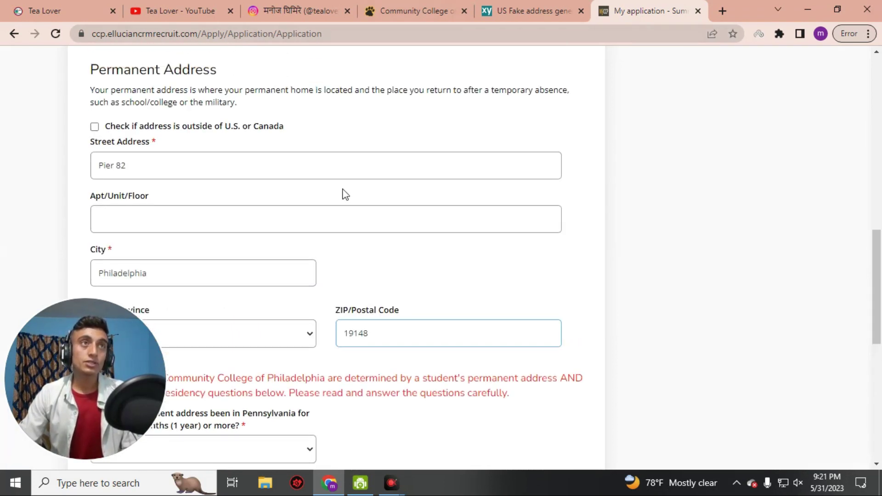
pyautogui.click(522, 6)
# Save a copy of the Fakexy generated address page to disk, then return to the application
pyautogui.rightClick(737, 180)
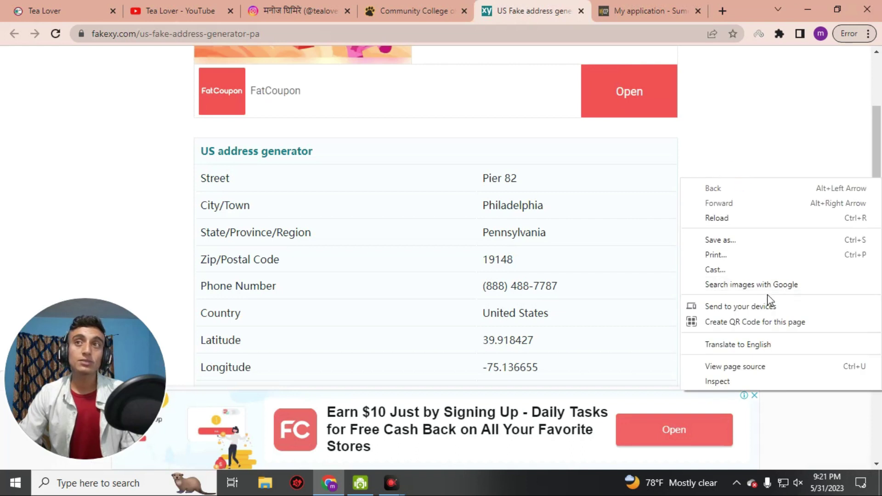
pyautogui.click(733, 244)
pyautogui.click(652, 348)
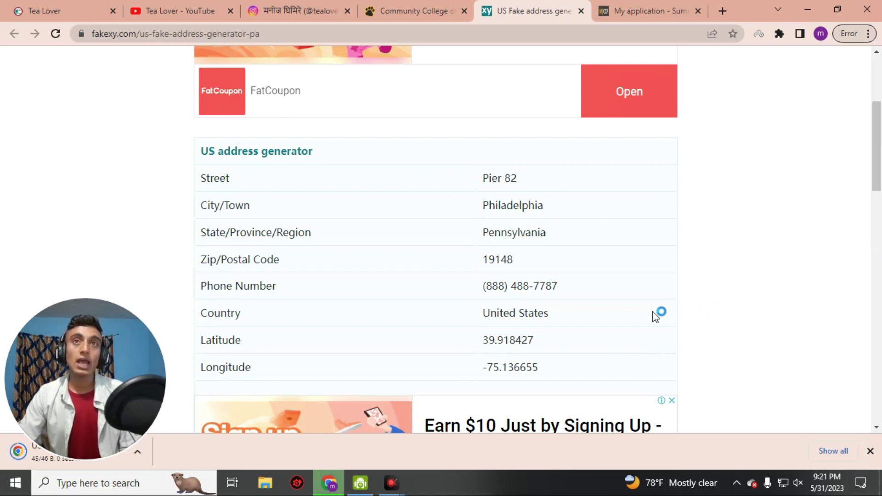
pyautogui.scroll(3, 649, 313)
pyautogui.scroll(-4, 649, 314)
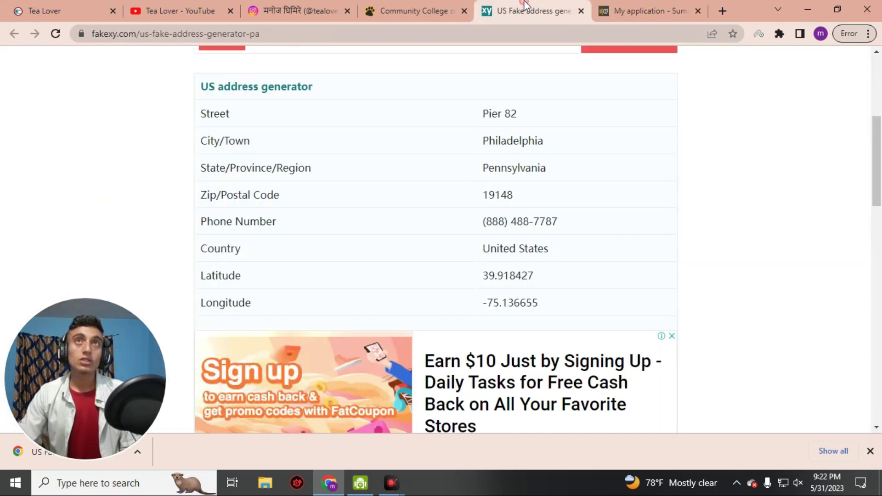
pyautogui.click(632, 10)
# Check the application's empty phone fields and open a new tab for receive-smss.com
pyautogui.scroll(-5, 411, 215)
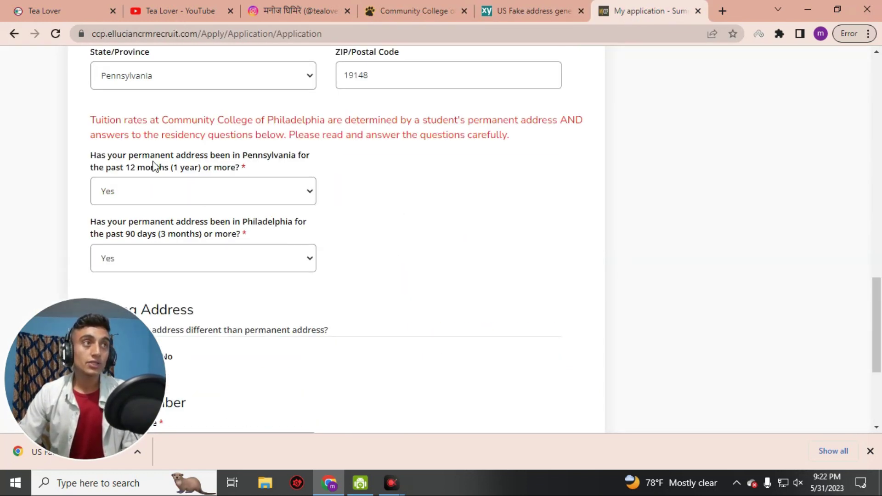
pyautogui.scroll(-3, 415, 214)
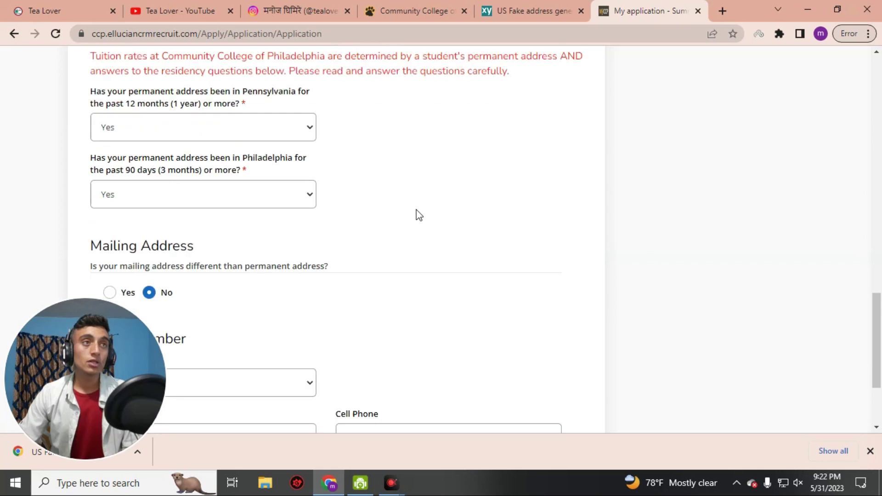
pyautogui.scroll(-2, 276, 230)
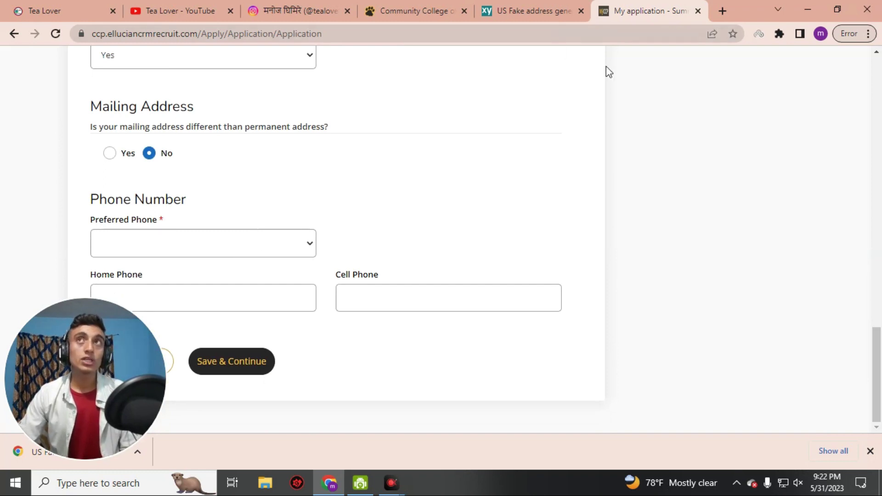
pyautogui.click(723, 11)
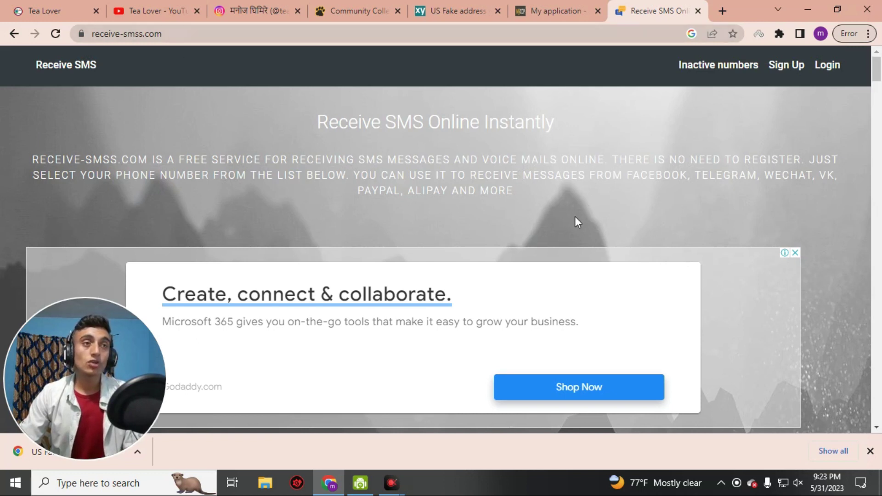
# Copy the first free US number from receive-smss.com and paste it as the preferred Cell Phone
pyautogui.scroll(-7, 319, 179)
pyautogui.click(226, 235)
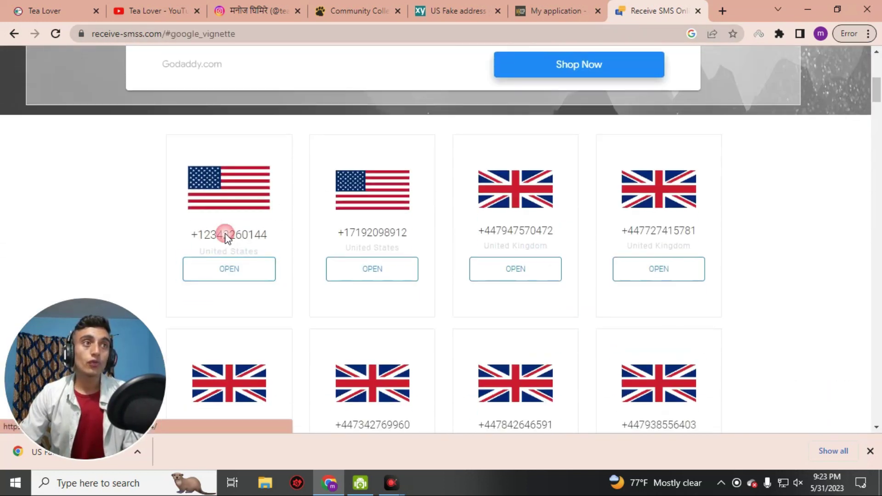
pyautogui.click(414, 134)
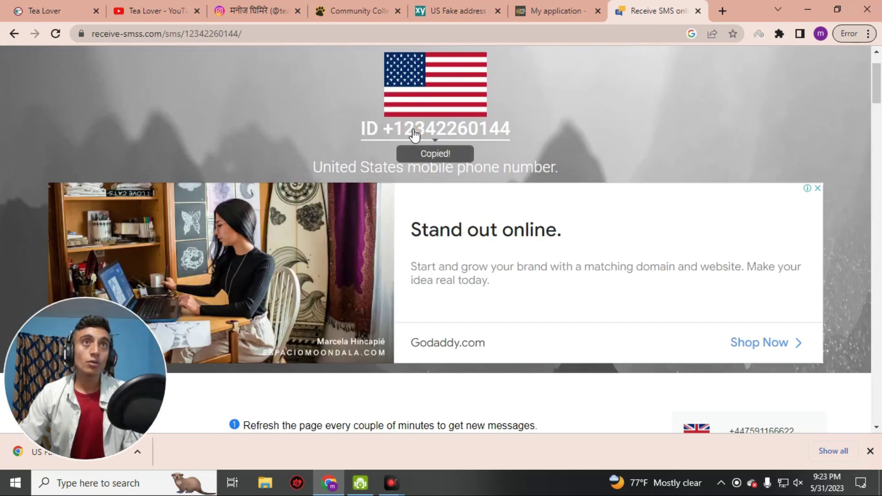
pyautogui.click(546, 10)
pyautogui.click(202, 247)
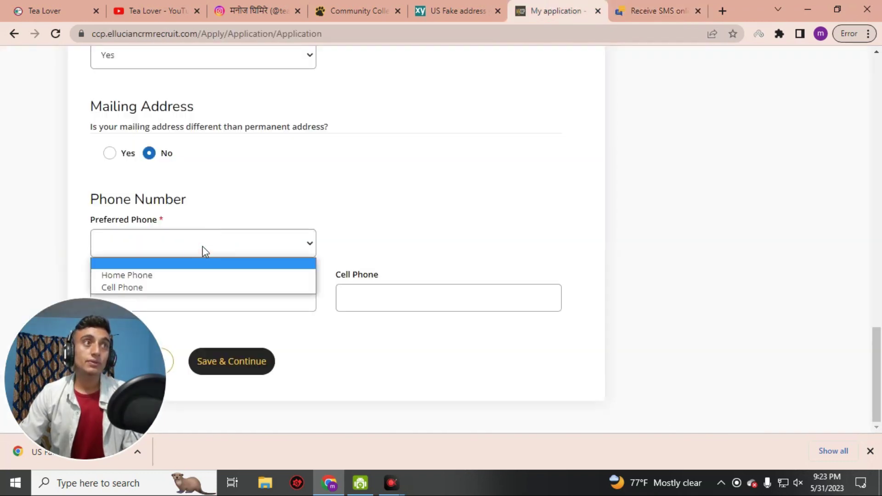
pyautogui.click(205, 286)
pyautogui.click(351, 248)
pyautogui.hotkey('ctrl', 'v')
# Correct the pasted number by changing one digit to 3 and dropping the leading 1, then save
pyautogui.click(354, 246)
pyautogui.press('BackSpace')
pyautogui.write('3')
pyautogui.click(348, 246)
pyautogui.press('BackSpace')
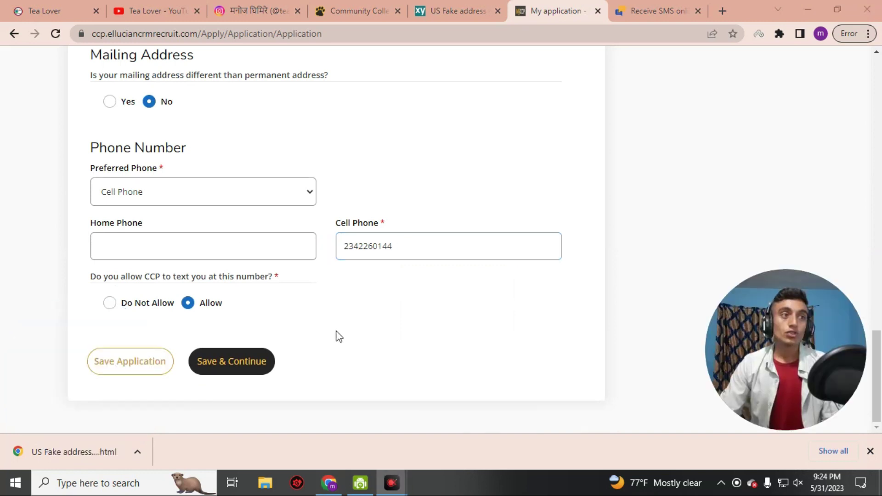
pyautogui.click(197, 299)
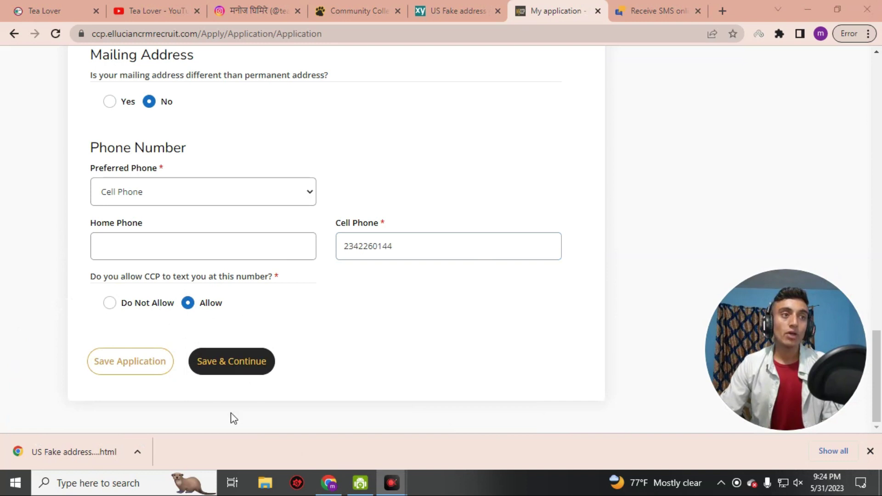
pyautogui.click(235, 365)
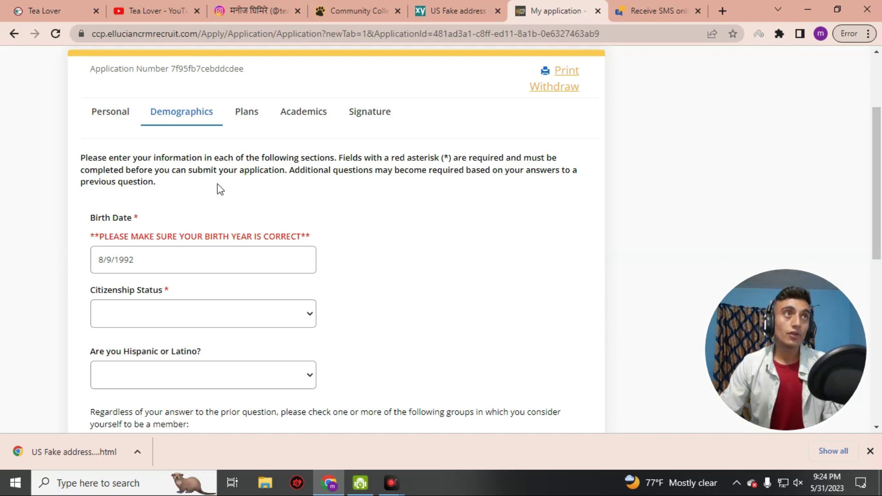
# Choose United States Citizen as Citizenship Status and switch back to the Fakexy address page
pyautogui.scroll(-1, 335, 266)
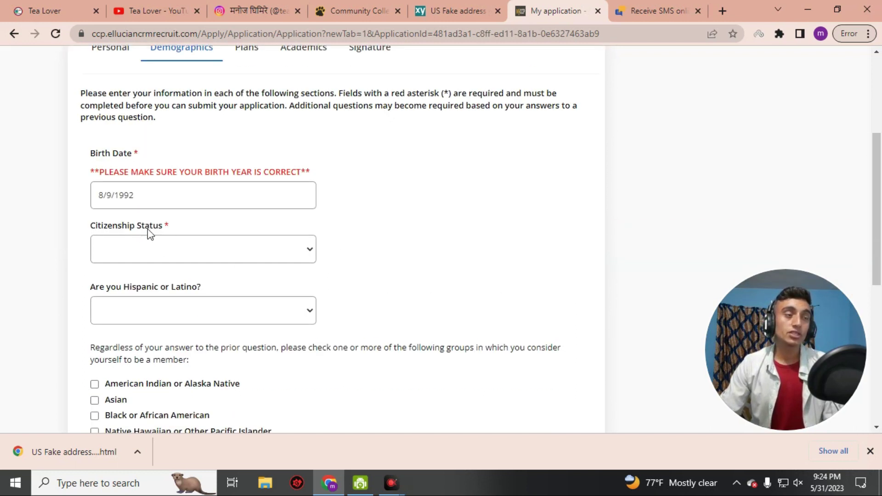
pyautogui.click(308, 249)
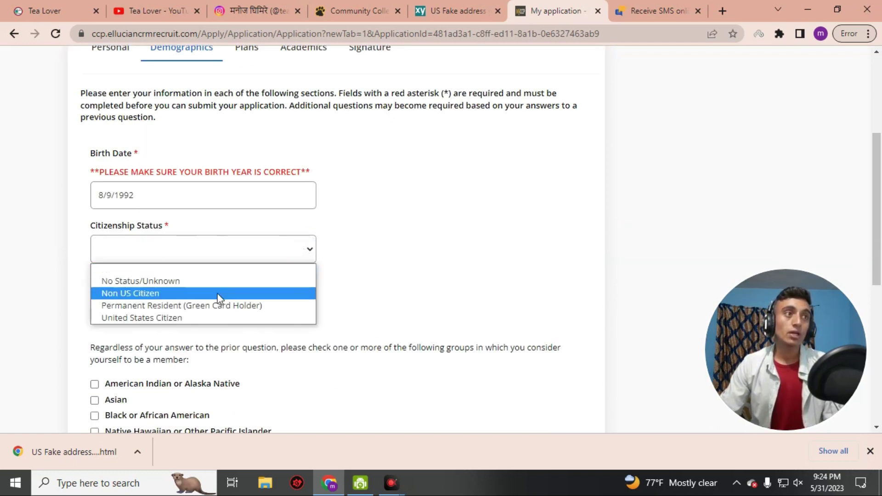
pyautogui.click(394, 289)
pyautogui.click(273, 252)
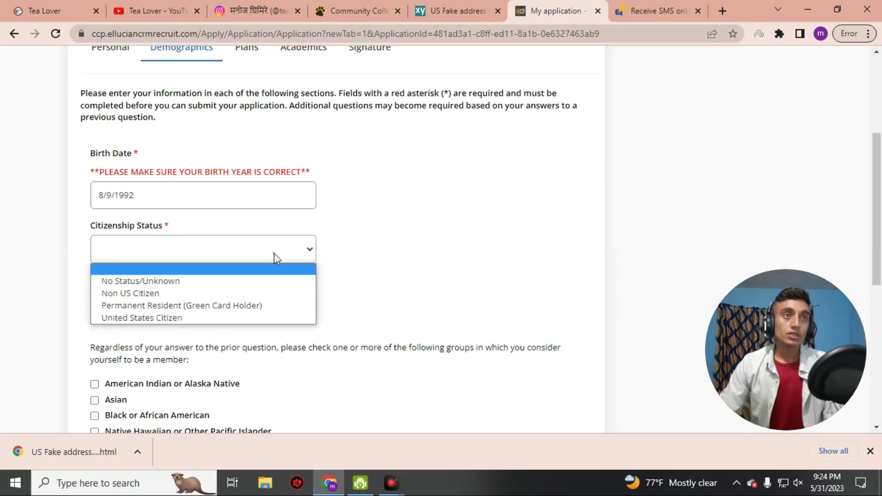
pyautogui.click(217, 317)
pyautogui.scroll(-3, 478, 313)
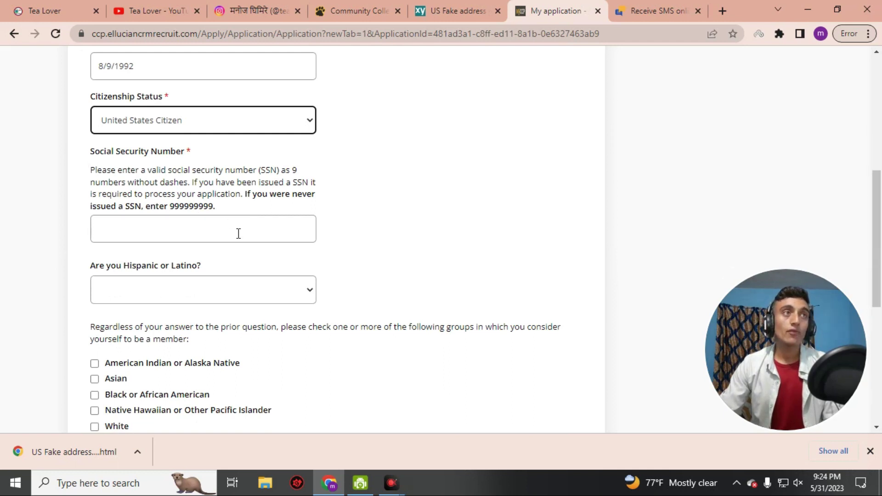
pyautogui.click(457, 10)
# Copy the generated Social Security Number from the Fakexy page
pyautogui.scroll(-5, 564, 234)
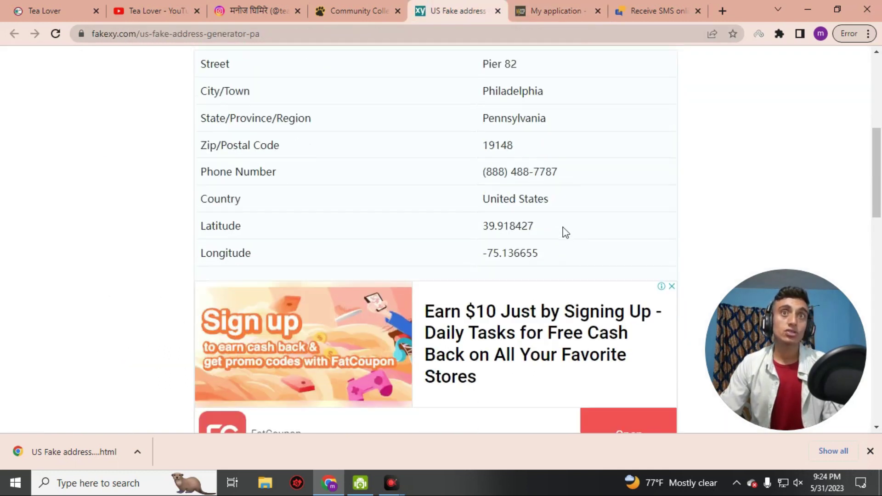
pyautogui.scroll(-1, 564, 237)
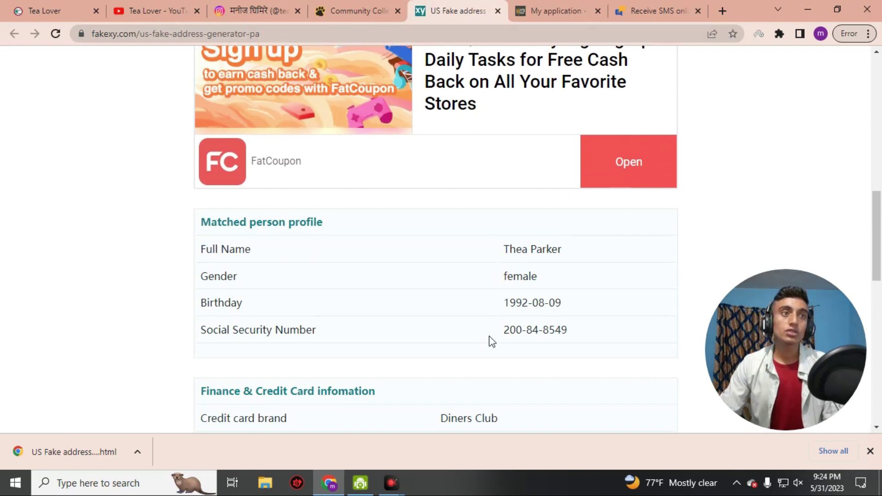
pyautogui.moveTo(504, 332); pyautogui.dragTo(608, 334)
pyautogui.rightClick(549, 331)
pyautogui.click(580, 344)
# Remove both dashes from the SSN in a new tab's address bar and copy the nine digits
pyautogui.click(720, 10)
pyautogui.hotkey('ctrl', 'v')
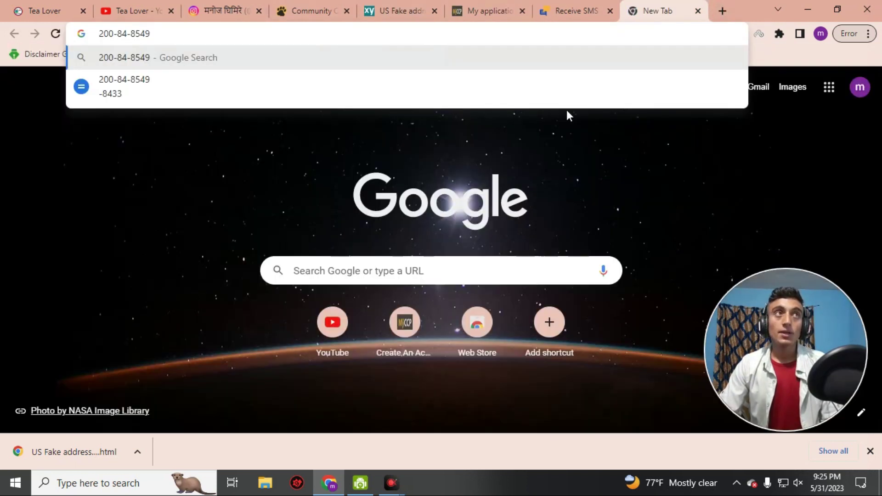
pyautogui.moveTo(127, 35); pyautogui.dragTo(130, 37)
pyautogui.press('BackSpace')
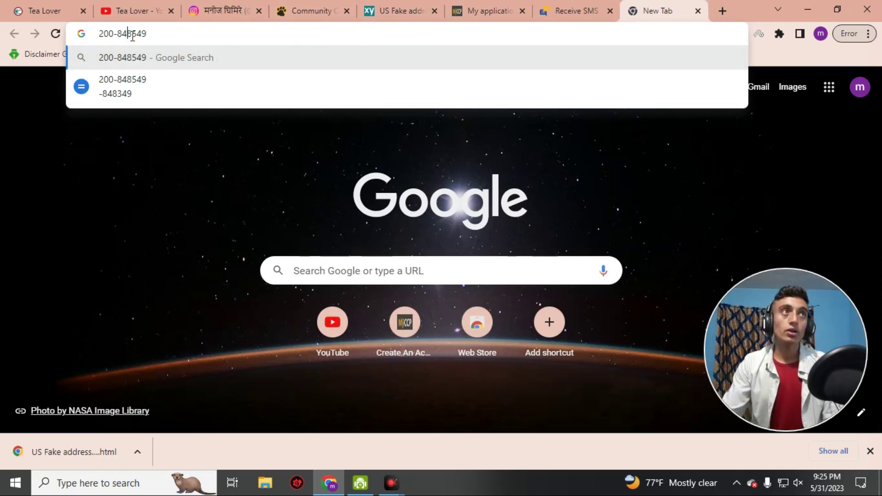
pyautogui.moveTo(115, 33); pyautogui.dragTo(112, 33)
pyautogui.press('BackSpace')
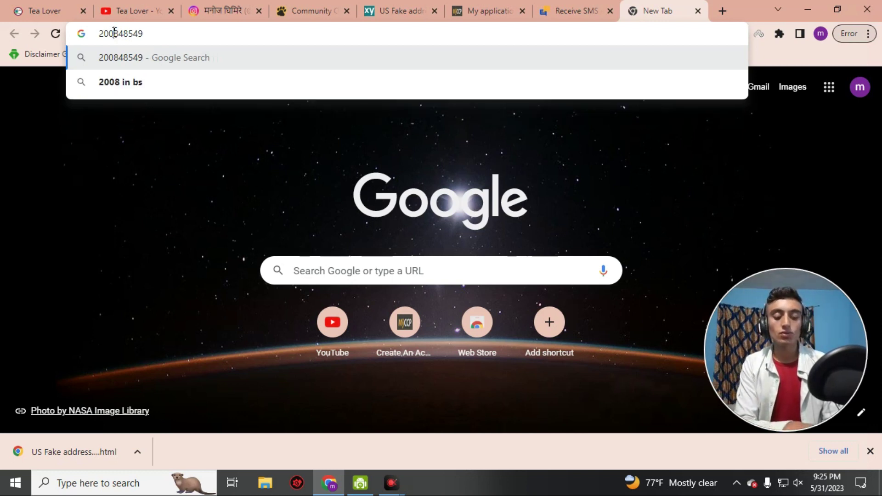
pyautogui.hotkey('ctrl', 'a')
pyautogui.hotkey('ctrl', 's')
pyautogui.press('Escape')
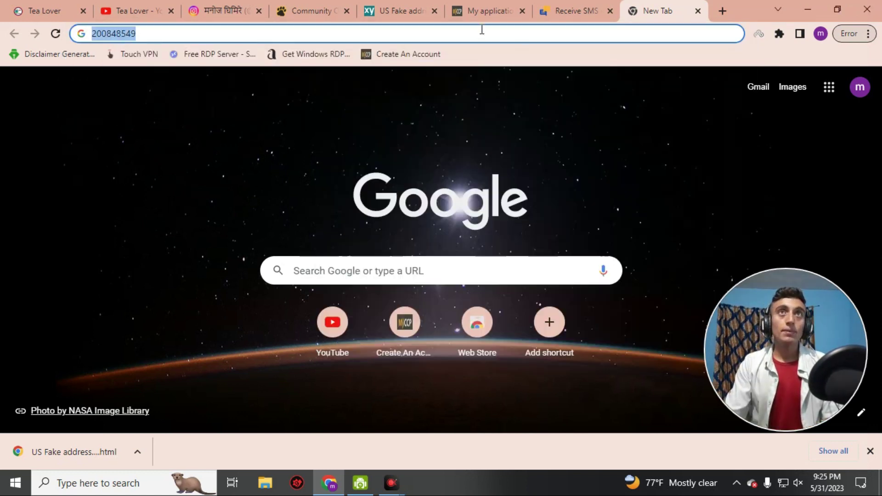
pyautogui.click(472, 5)
# Paste the dash-free SSN into the Social Security Number field
pyautogui.scroll(-1, 142, 170)
pyautogui.click(141, 169)
pyautogui.rightClick(138, 169)
pyautogui.click(201, 280)
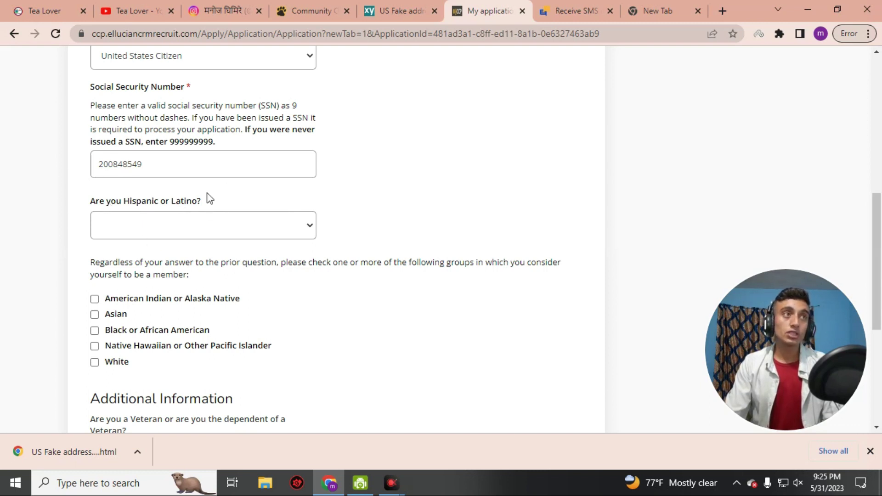
pyautogui.click(304, 233)
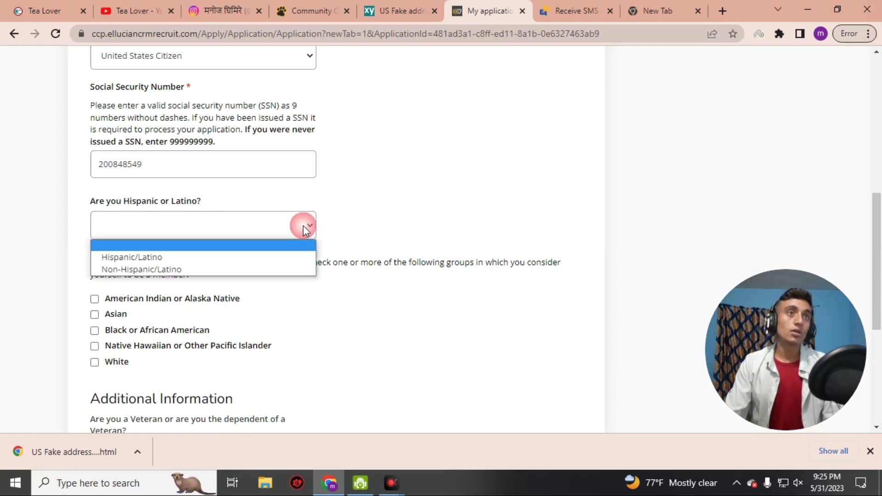
pyautogui.click(374, 217)
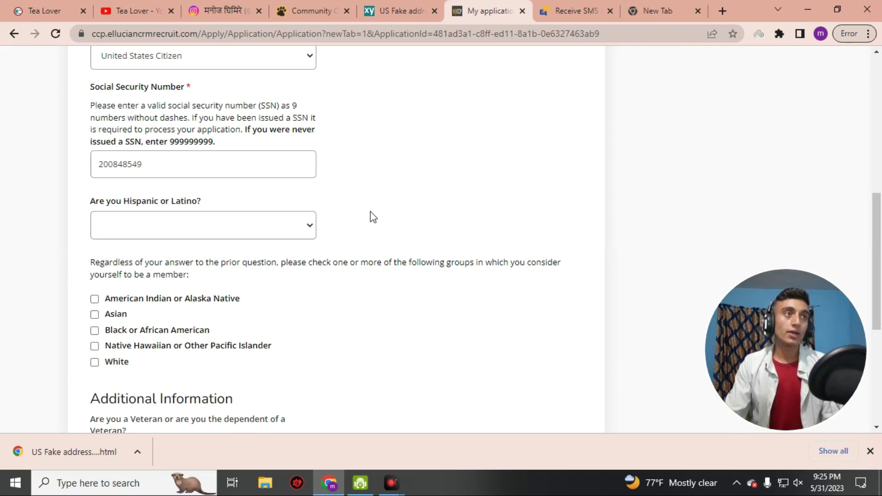
pyautogui.scroll(-5, 577, 251)
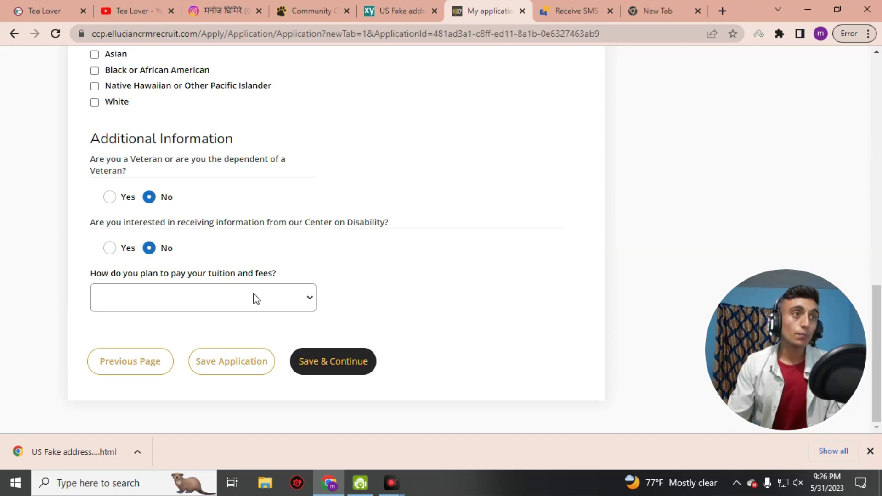
# Choose Self-Paying with Tuition Payment (Installment) Plan and save to reach the Plans section
pyautogui.click(311, 301)
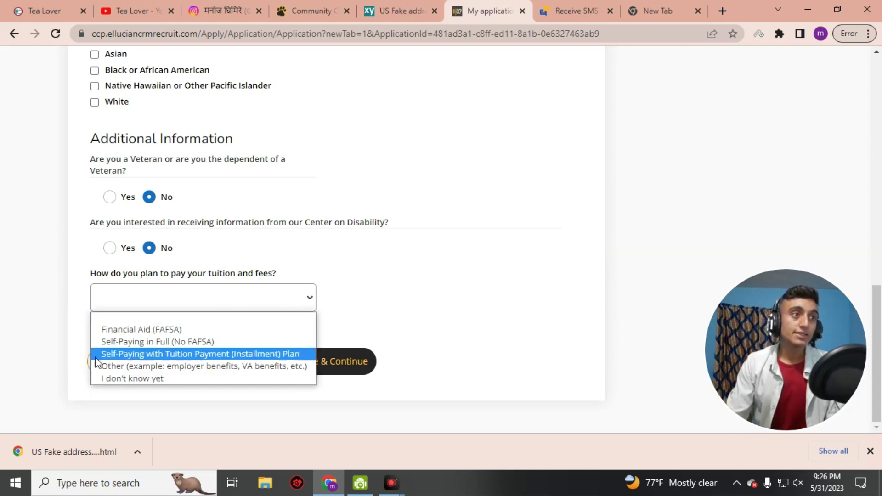
pyautogui.click(201, 354)
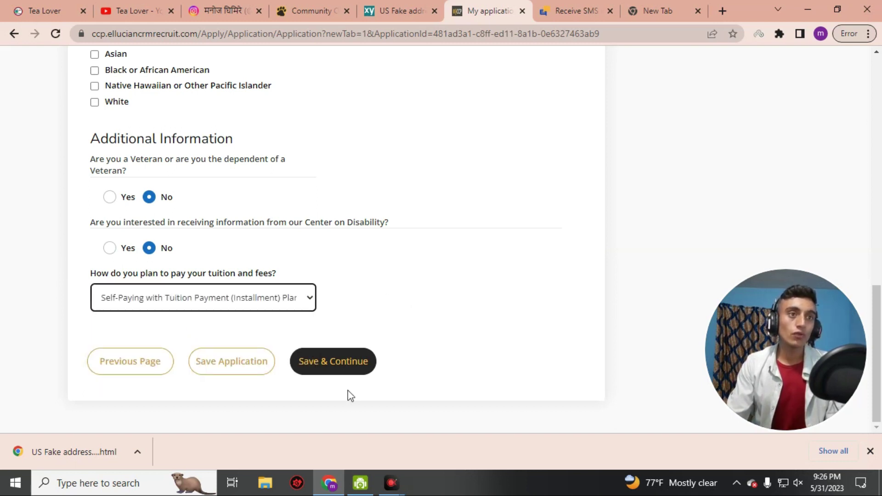
pyautogui.click(339, 372)
pyautogui.moveTo(87, 157); pyautogui.dragTo(194, 164)
pyautogui.moveTo(122, 229); pyautogui.dragTo(90, 230)
pyautogui.moveTo(123, 288); pyautogui.dragTo(161, 292)
# Set Student Type to NN-First-Time and program to Computer Information Systems - Information Tech (A.A.S.)
pyautogui.click(227, 294)
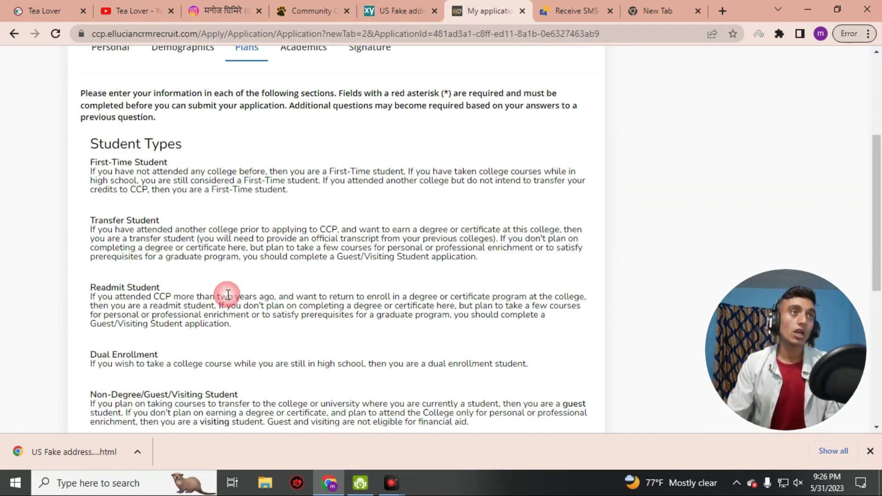
pyautogui.scroll(-7, 384, 189)
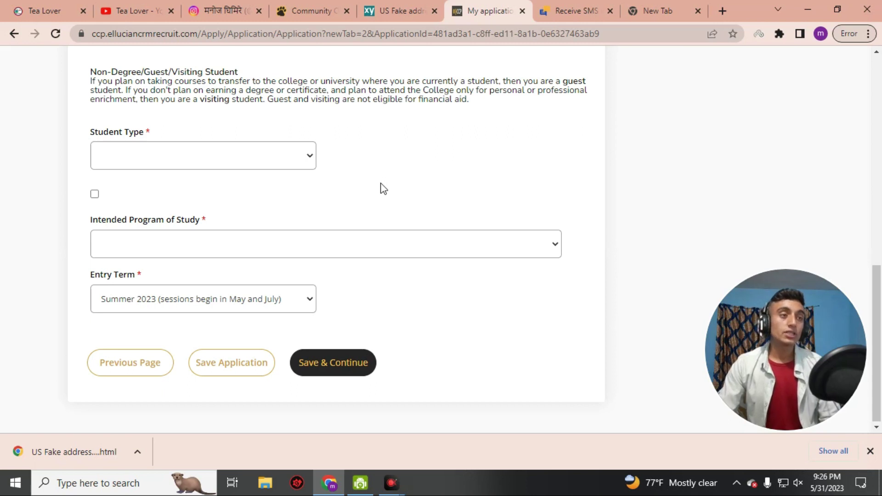
pyautogui.click(317, 154)
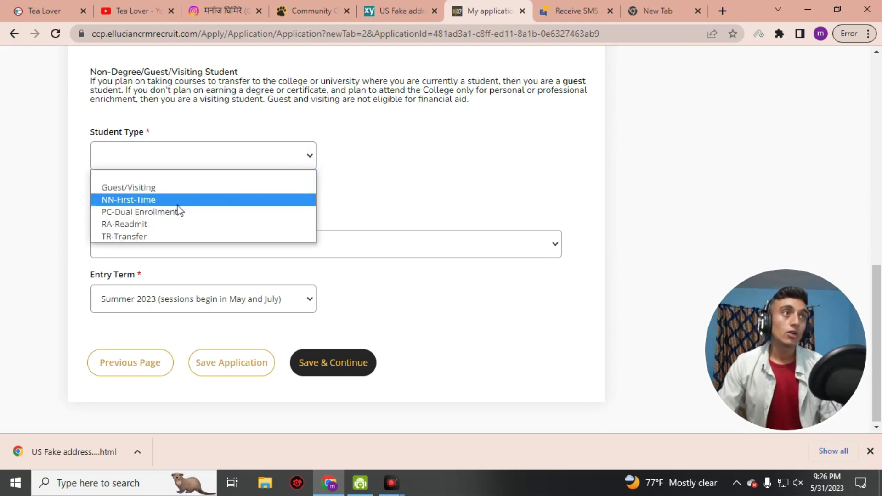
pyautogui.click(181, 202)
pyautogui.scroll(-4, 184, 211)
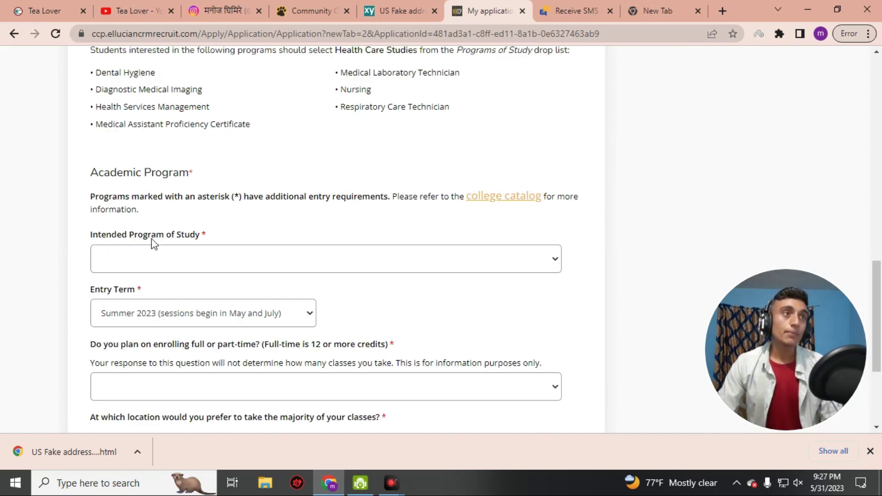
pyautogui.click(546, 255)
pyautogui.scroll(-6, 200, 183)
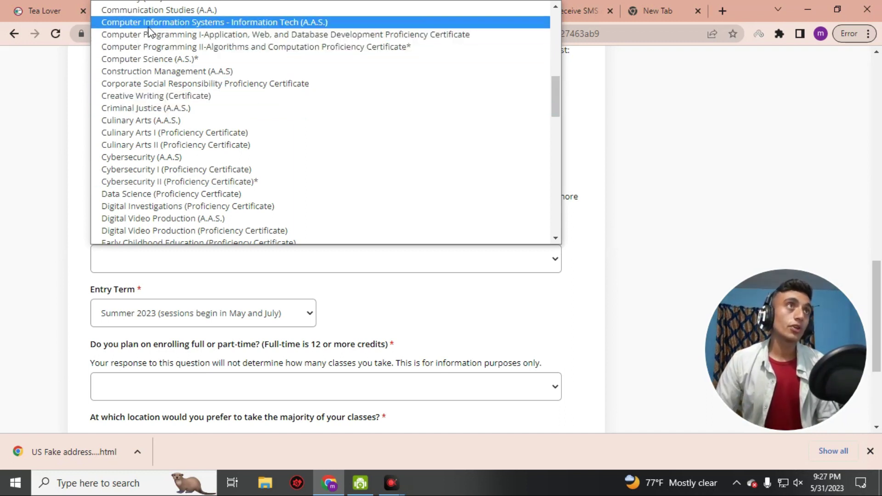
pyautogui.click(186, 23)
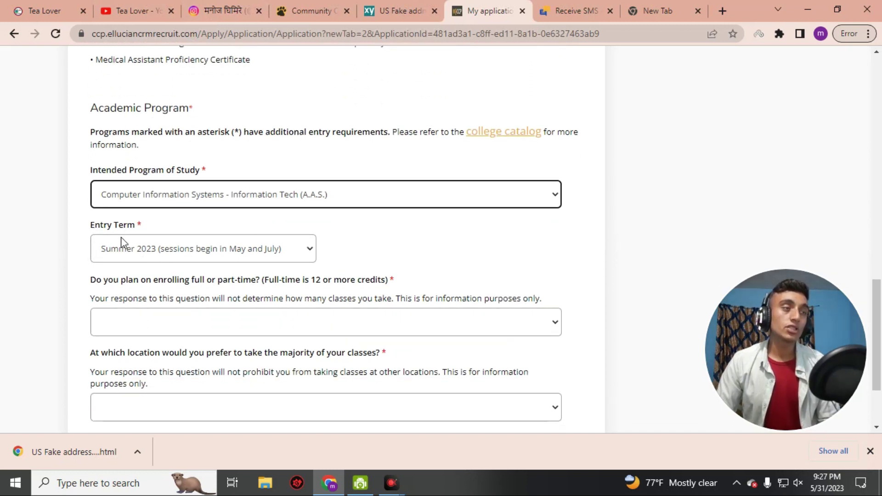
# Choose part-time enrollment and online classes, then save to reach Academics
pyautogui.scroll(-3, 377, 253)
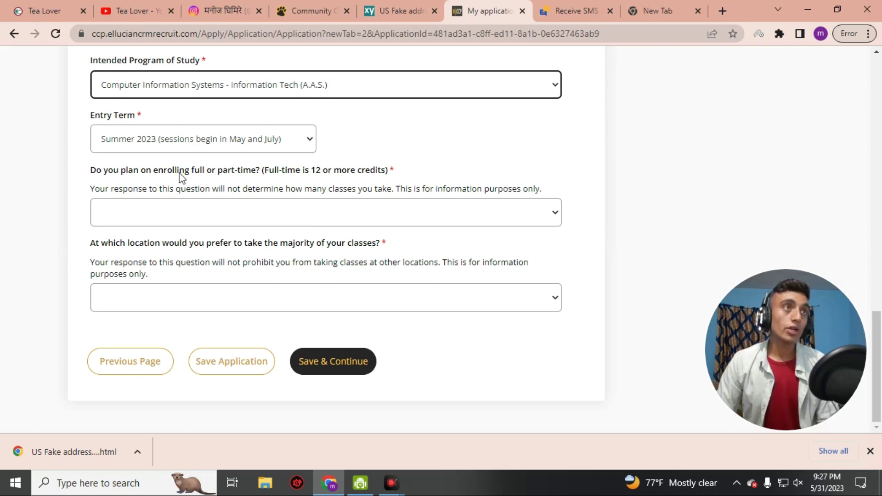
pyautogui.click(555, 212)
pyautogui.click(151, 256)
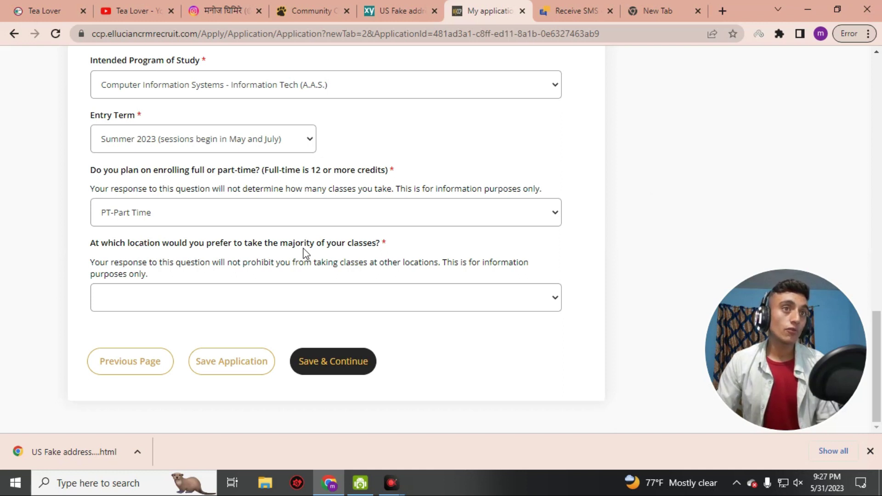
pyautogui.click(552, 299)
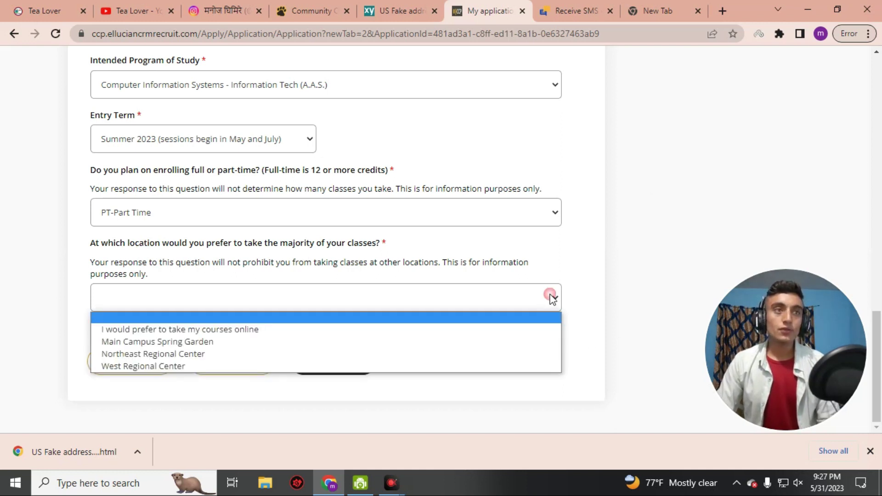
pyautogui.click(210, 330)
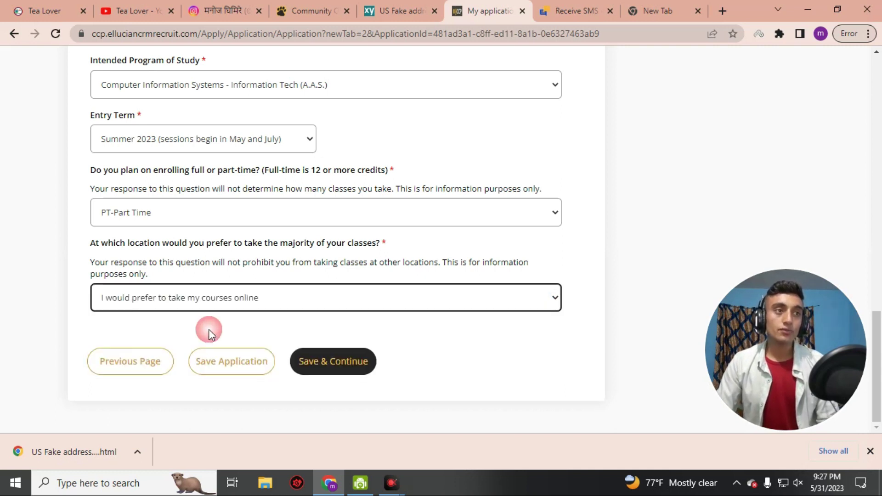
pyautogui.click(342, 370)
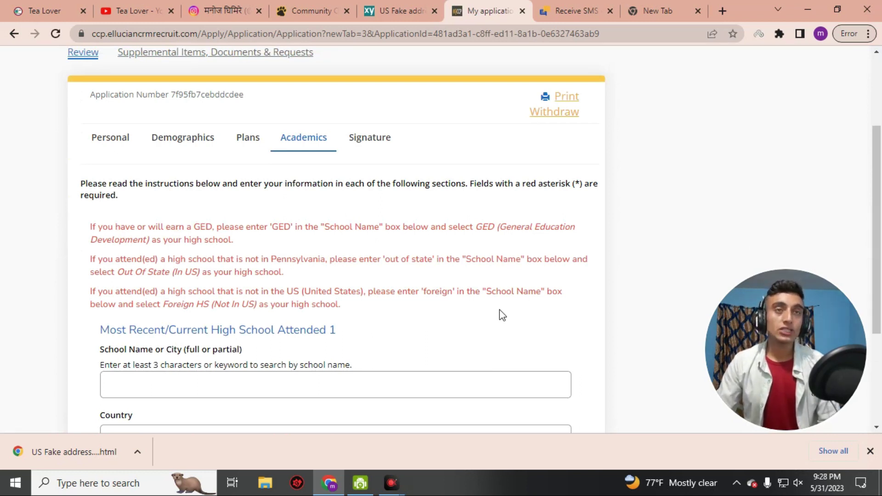
# Copy the city name Philadelphia from the Fakexy address page
pyautogui.scroll(-3, 417, 223)
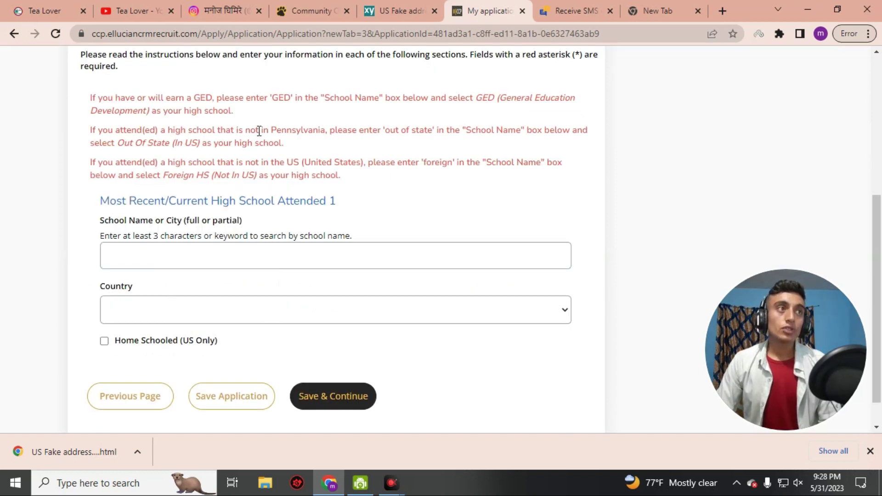
pyautogui.scroll(-1, 264, 143)
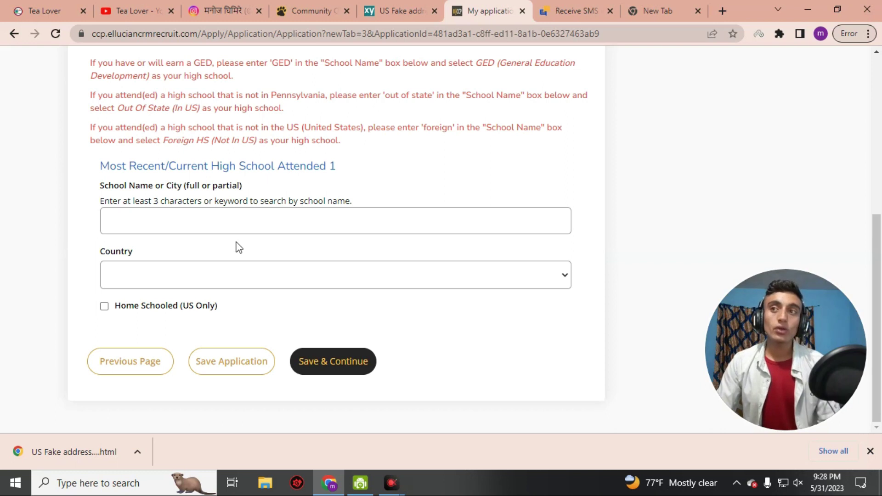
pyautogui.click(319, 220)
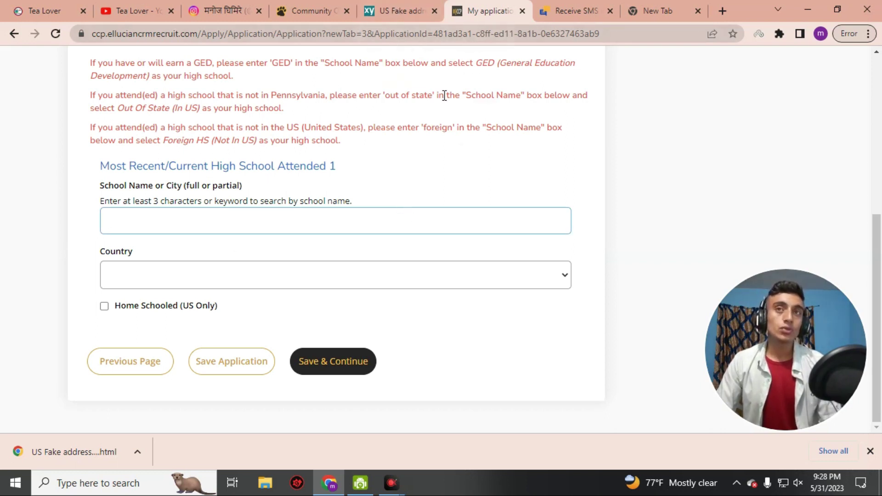
pyautogui.click(407, 11)
pyautogui.scroll(8, 587, 341)
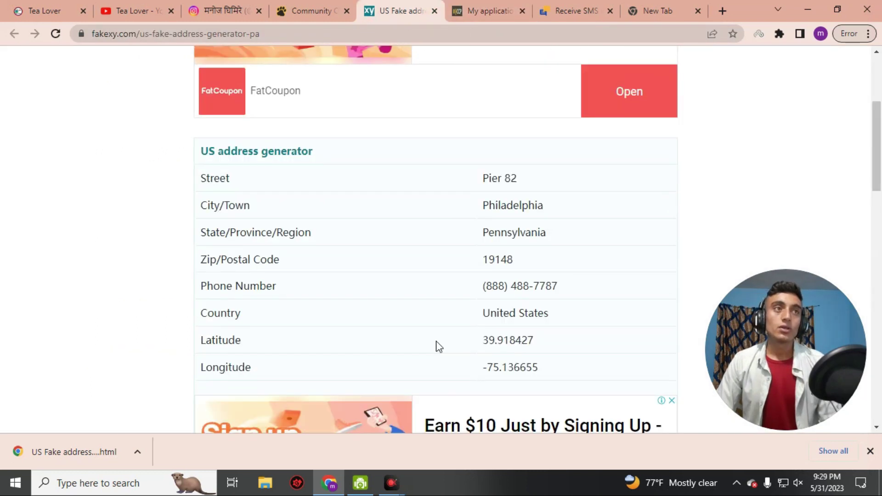
pyautogui.moveTo(479, 215); pyautogui.dragTo(576, 211)
pyautogui.rightClick(515, 202)
pyautogui.click(547, 217)
pyautogui.click(313, 11)
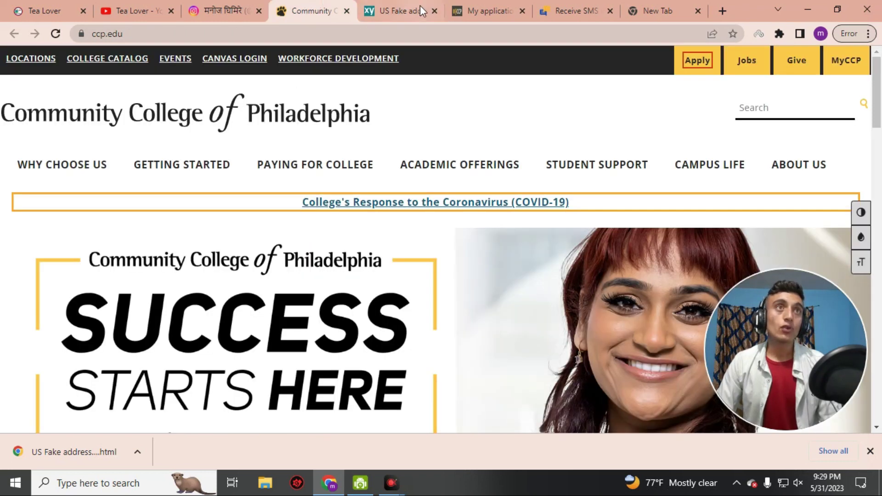
pyautogui.click(489, 11)
# Search schools by Philadelphia, pick Abraham Lincoln High School, and enter graduation year 2011
pyautogui.click(193, 226)
pyautogui.rightClick(191, 225)
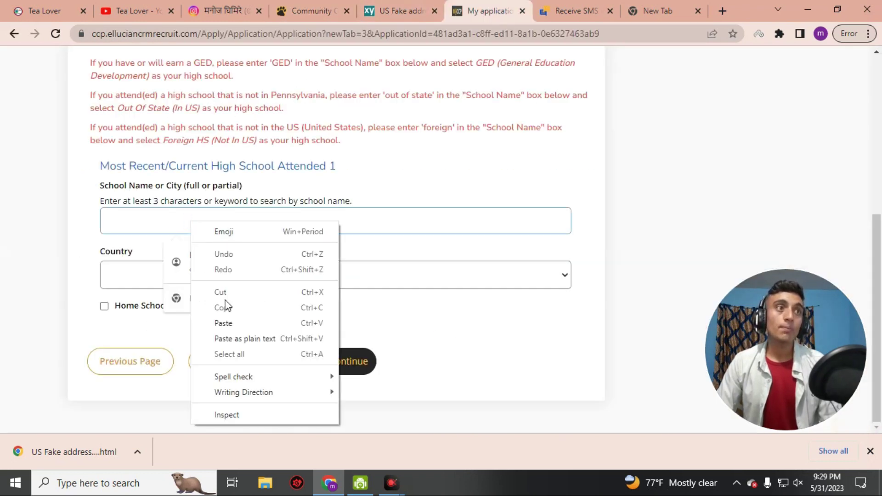
pyautogui.click(229, 321)
pyautogui.press('BackSpace')
pyautogui.press('BackSpace')
pyautogui.press('BackSpace')
pyautogui.press('BackSpace')
pyautogui.press('BackSpace')
pyautogui.press('BackSpace')
pyautogui.press('BackSpace')
pyautogui.press('BackSpace')
pyautogui.press('BackSpace')
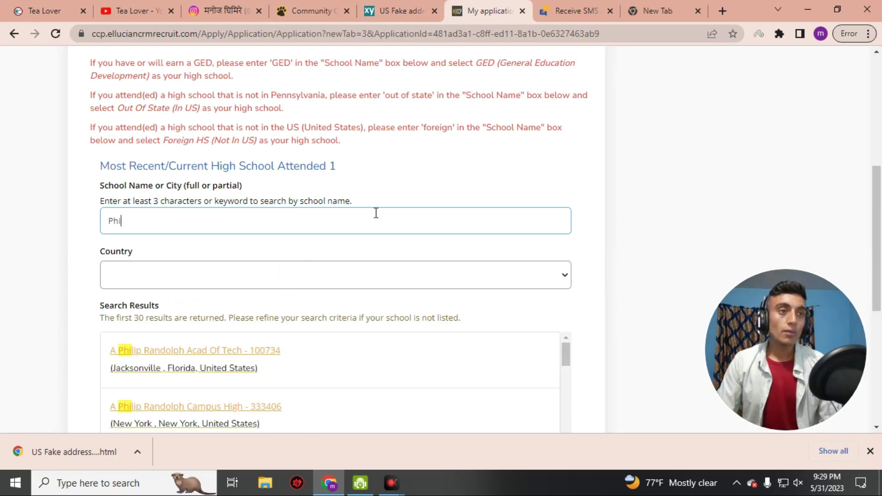
pyautogui.scroll(-1, 333, 292)
pyautogui.scroll(-1, 332, 292)
pyautogui.scroll(-1, 293, 317)
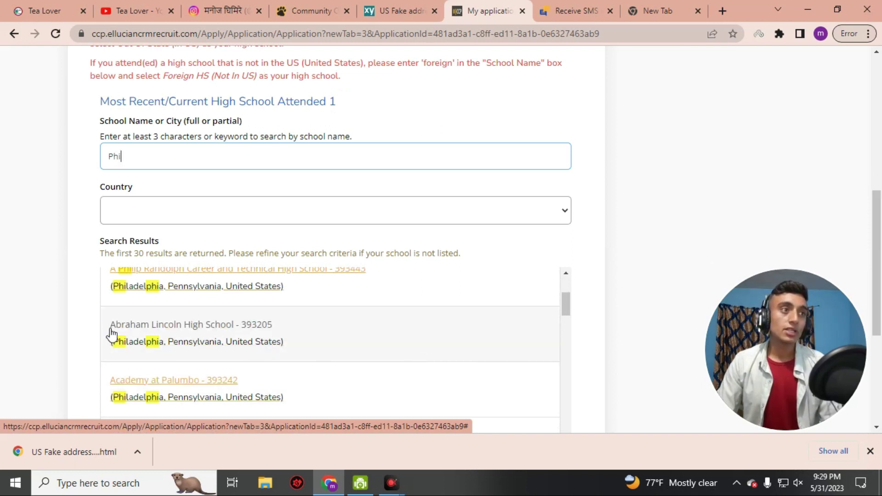
pyautogui.click(237, 333)
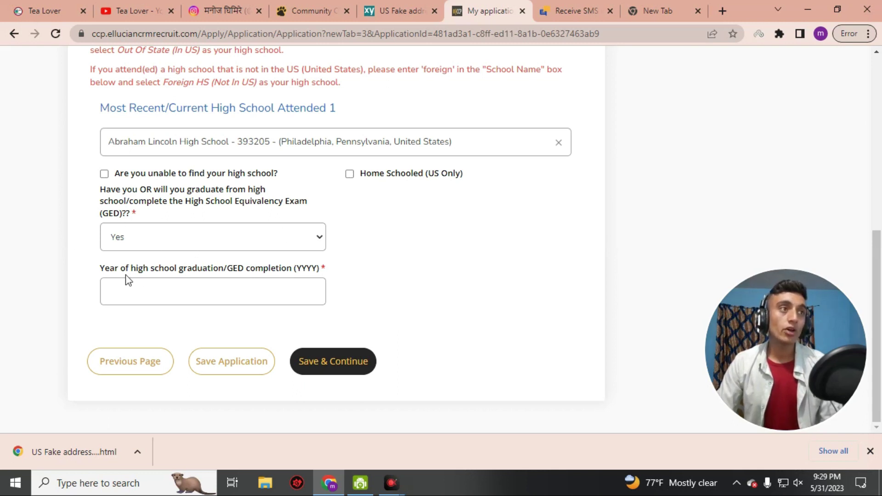
pyautogui.click(234, 295)
pyautogui.write('2')
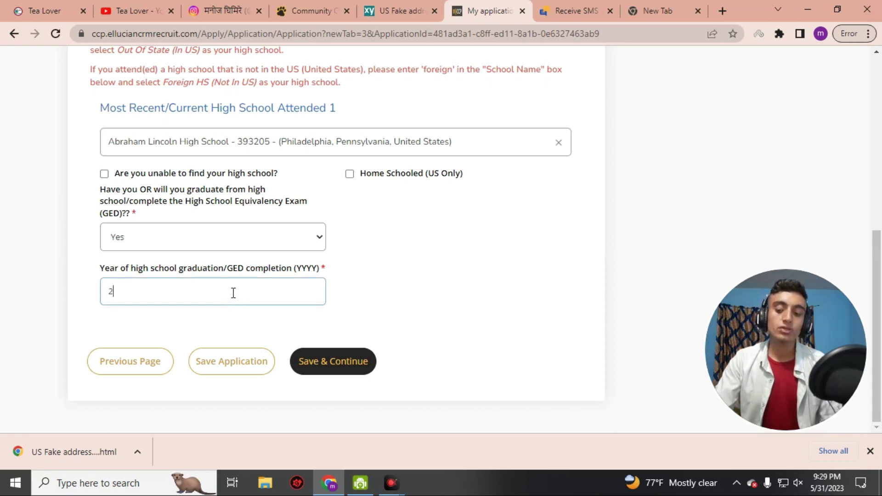
pyautogui.write('011')
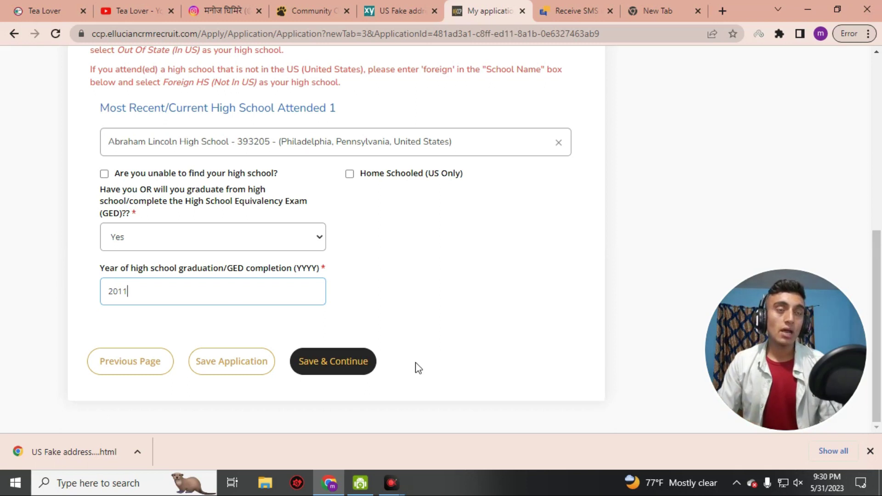
# In Signature, set English as first language to Yes and answer Yes to the documentation and truthfulness certifications
pyautogui.click(338, 366)
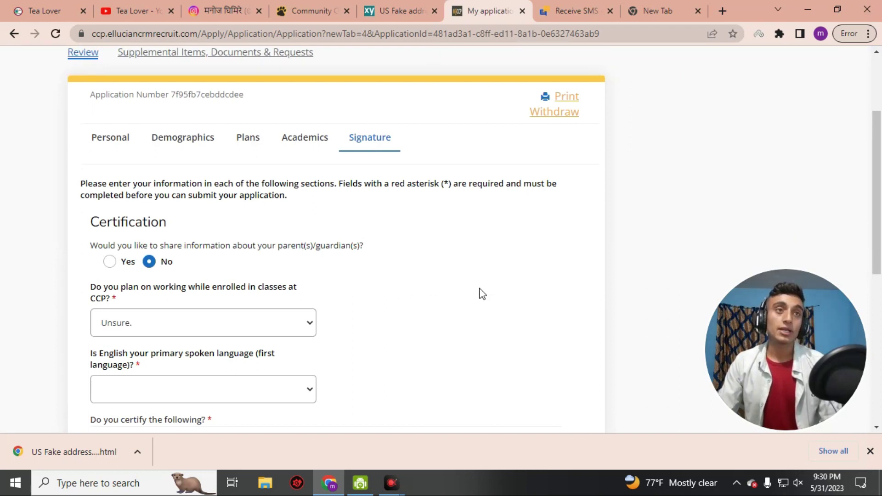
pyautogui.scroll(-3, 364, 207)
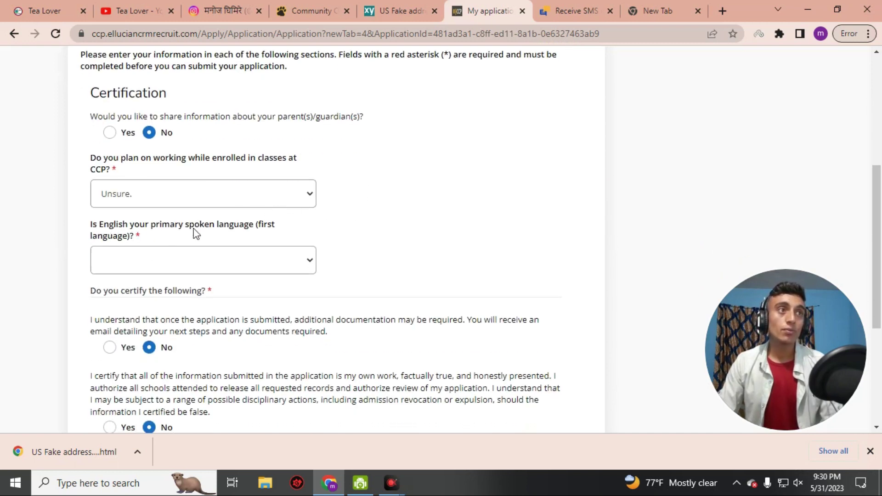
pyautogui.click(299, 265)
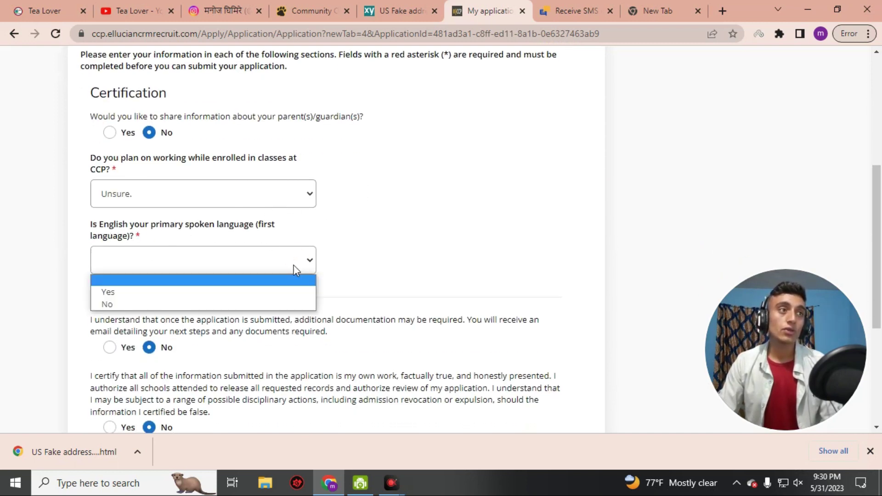
pyautogui.click(238, 289)
pyautogui.scroll(-2, 46, 226)
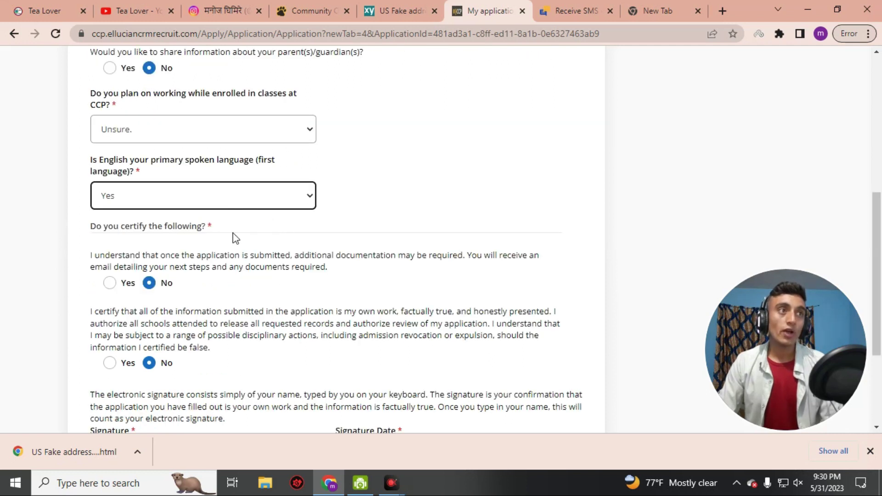
pyautogui.click(110, 282)
pyautogui.click(109, 363)
pyautogui.scroll(-3, 217, 291)
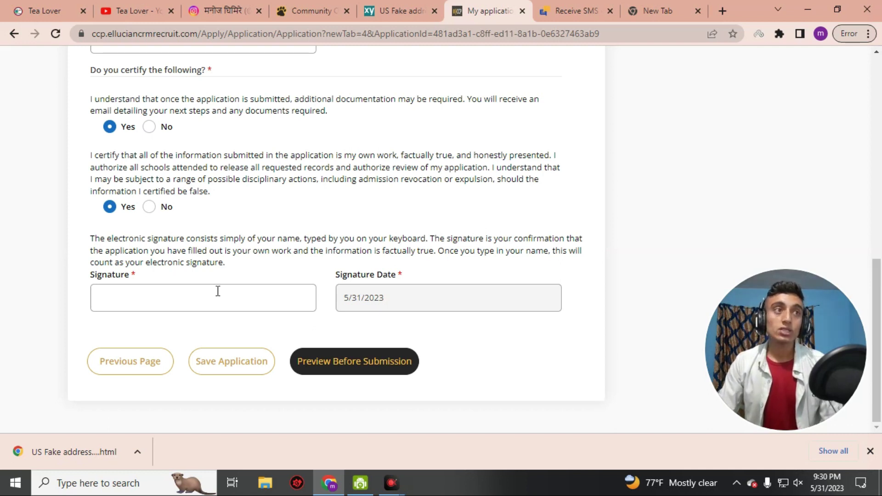
# Copy the generated full name from Fakexy and paste it into the Signature field
pyautogui.click(217, 292)
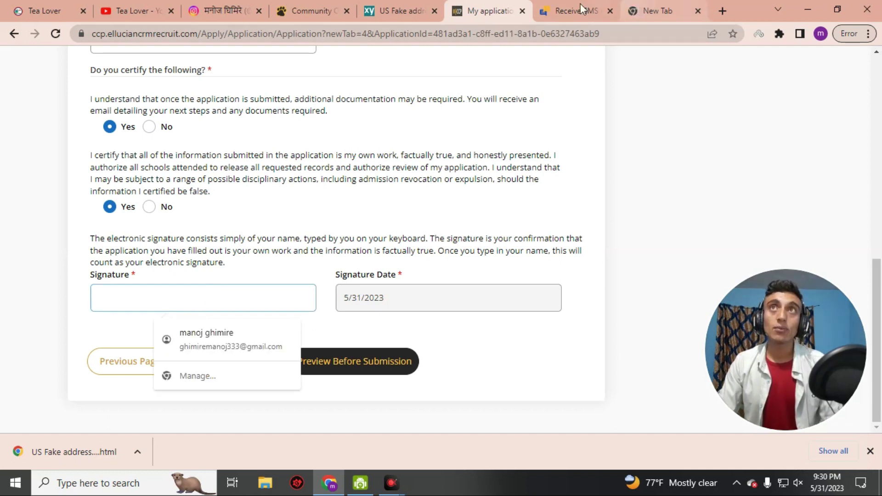
pyautogui.click(394, 11)
pyautogui.scroll(-3, 506, 264)
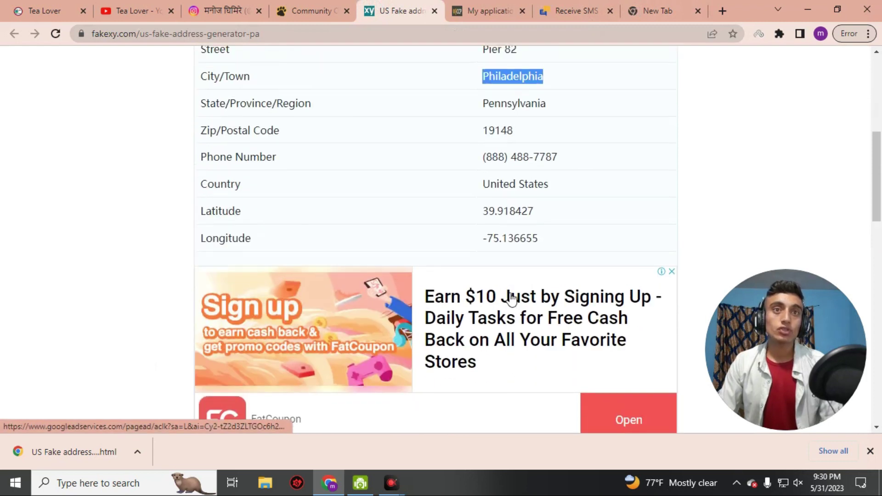
pyautogui.scroll(-8, 507, 289)
pyautogui.moveTo(504, 120); pyautogui.dragTo(561, 119)
pyautogui.rightClick(550, 122)
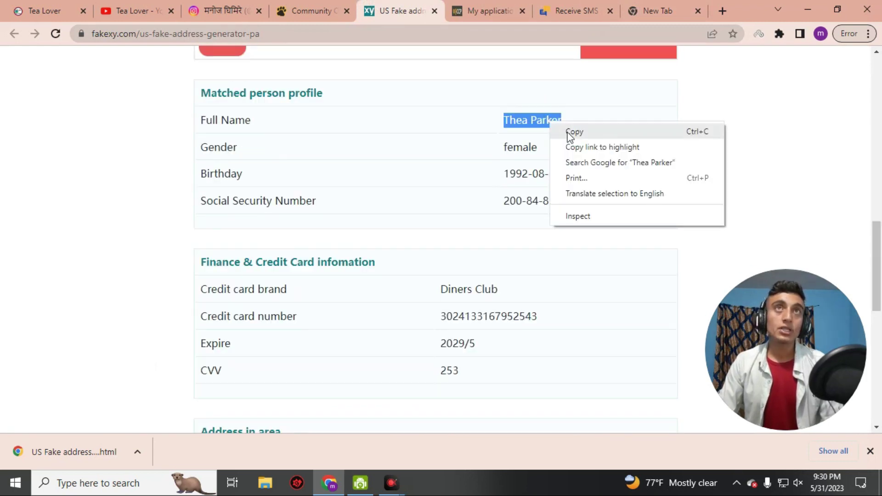
pyautogui.click(568, 132)
pyautogui.click(477, 9)
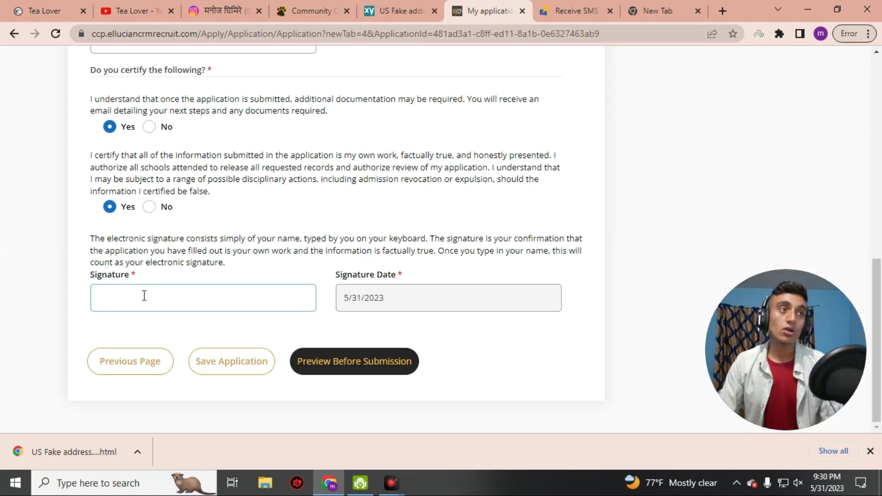
pyautogui.rightClick(137, 290)
pyautogui.click(194, 194)
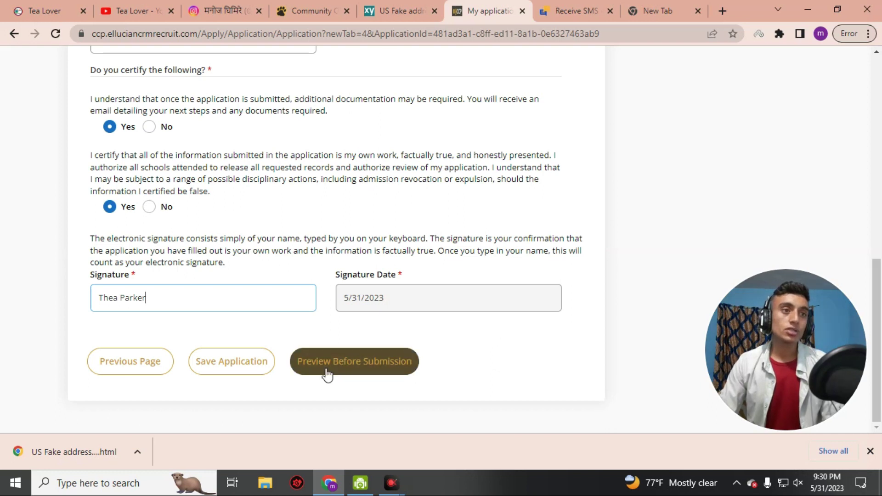
pyautogui.click(387, 375)
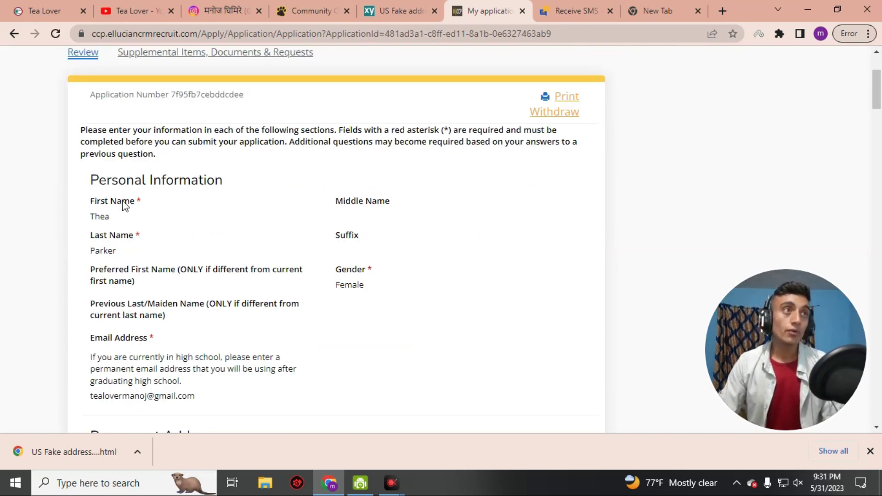
pyautogui.scroll(-10, 263, 256)
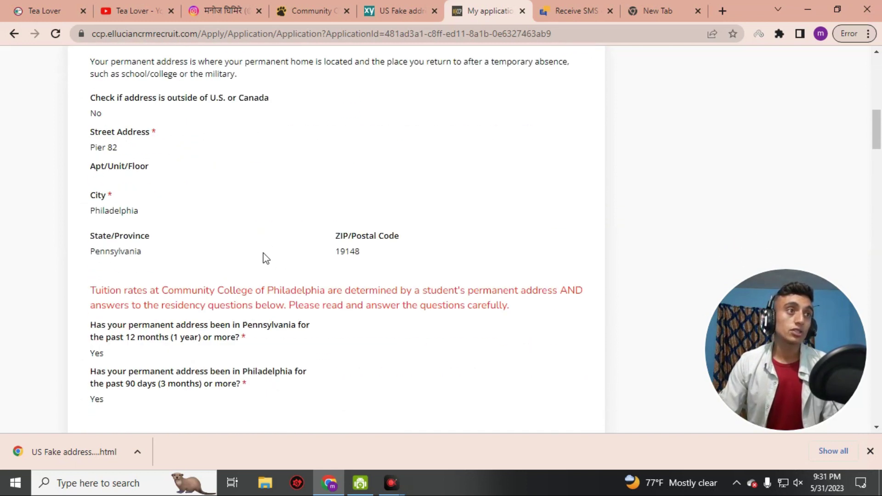
pyautogui.scroll(10, 406, 271)
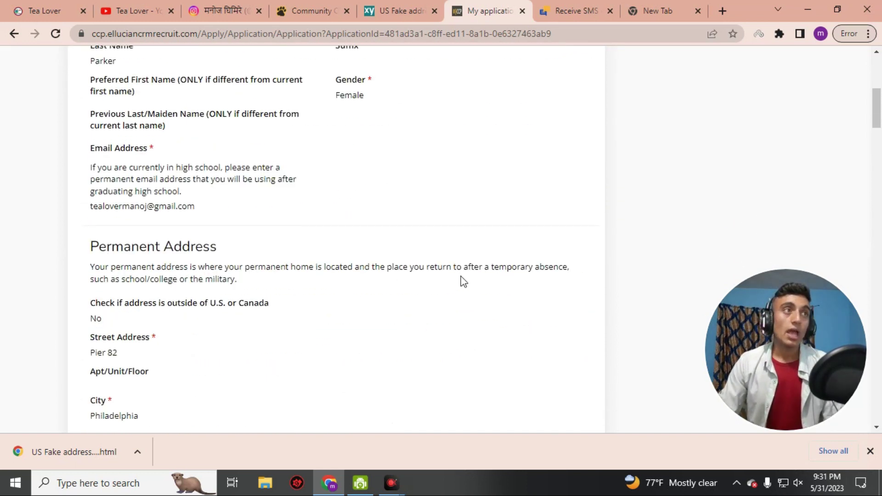
pyautogui.scroll(-10, 399, 340)
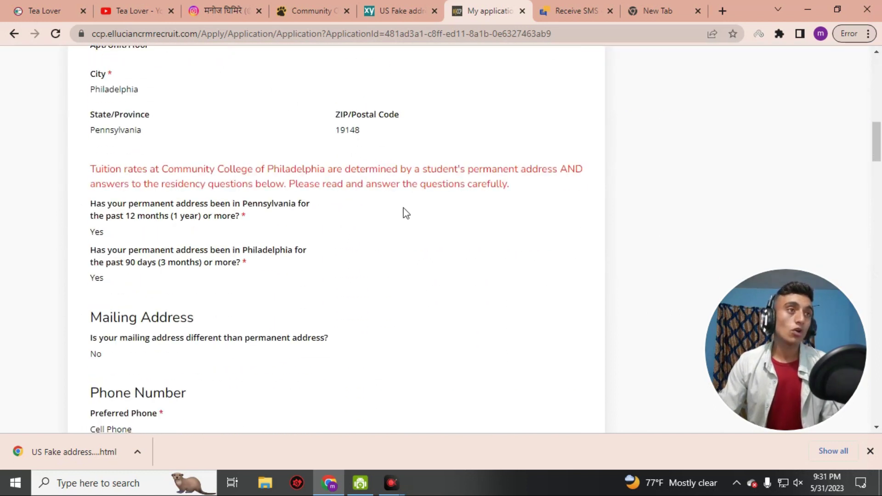
pyautogui.scroll(-10, 368, 248)
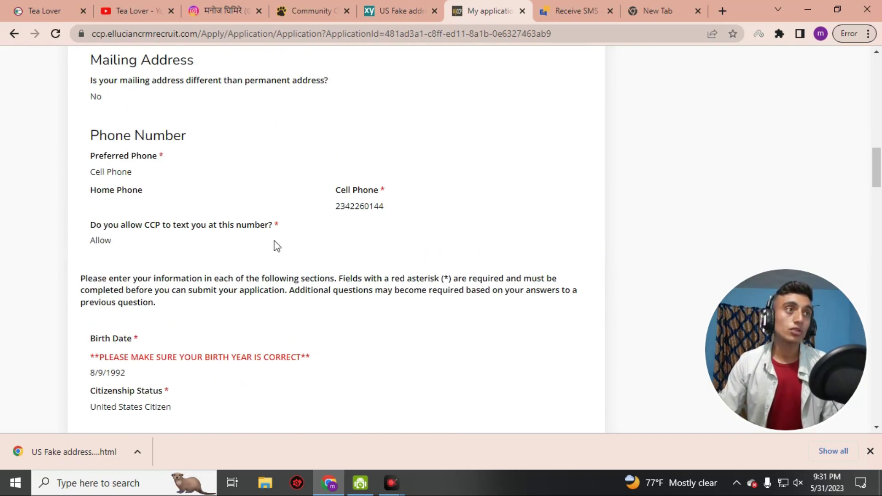
pyautogui.scroll(-5, 275, 248)
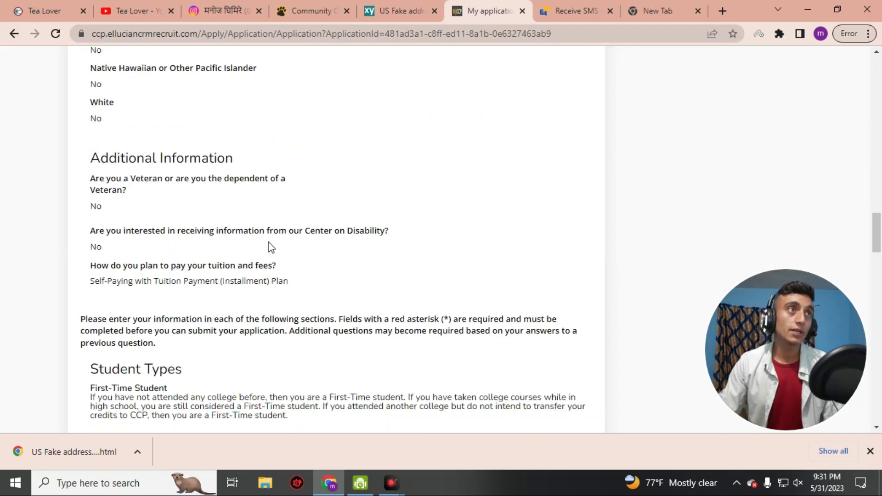
pyautogui.scroll(-10, 414, 349)
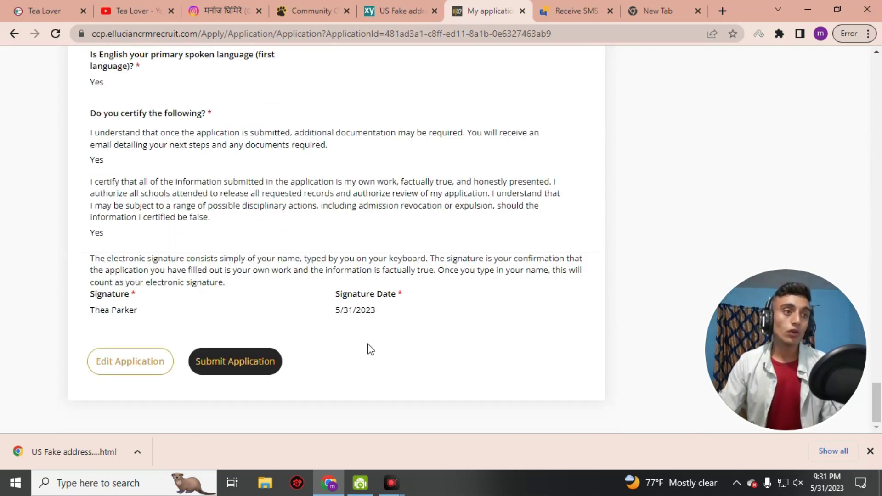
# Submit the Summer 2023 Computer Information Systems application and confirm My Account lists it as Submitted
pyautogui.click(239, 371)
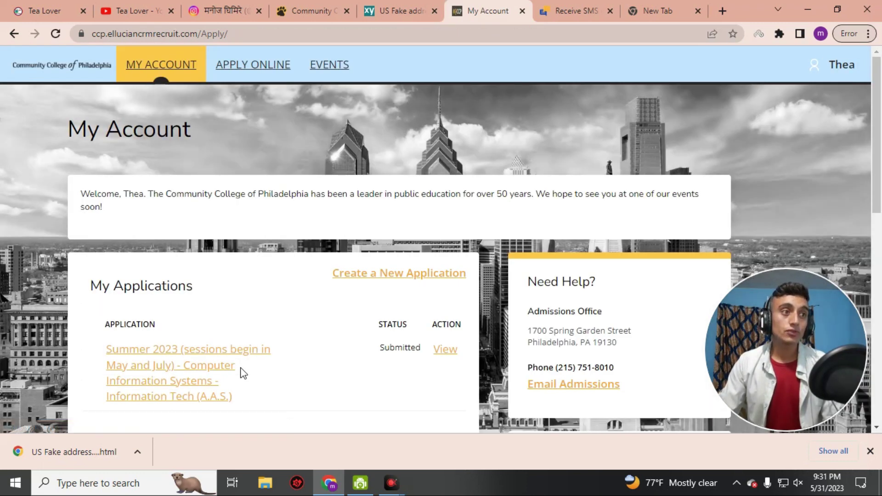
pyautogui.scroll(-2, 343, 342)
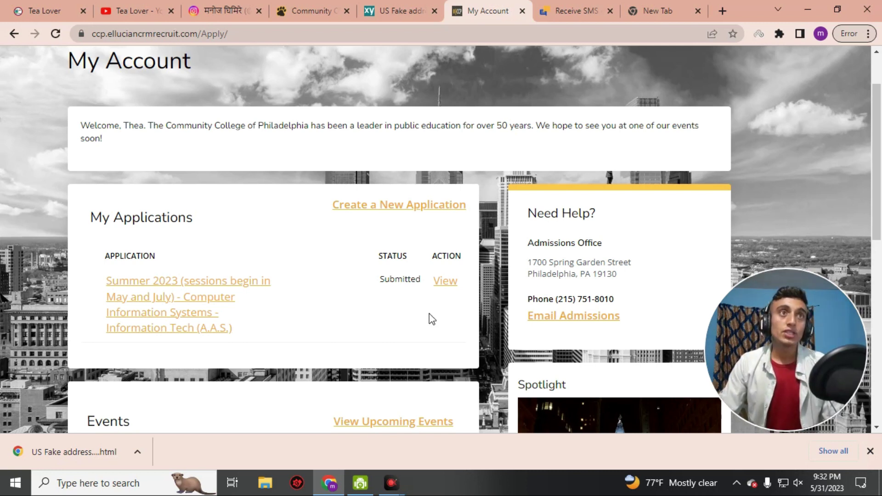
pyautogui.click(64, 10)
pyautogui.click(145, 6)
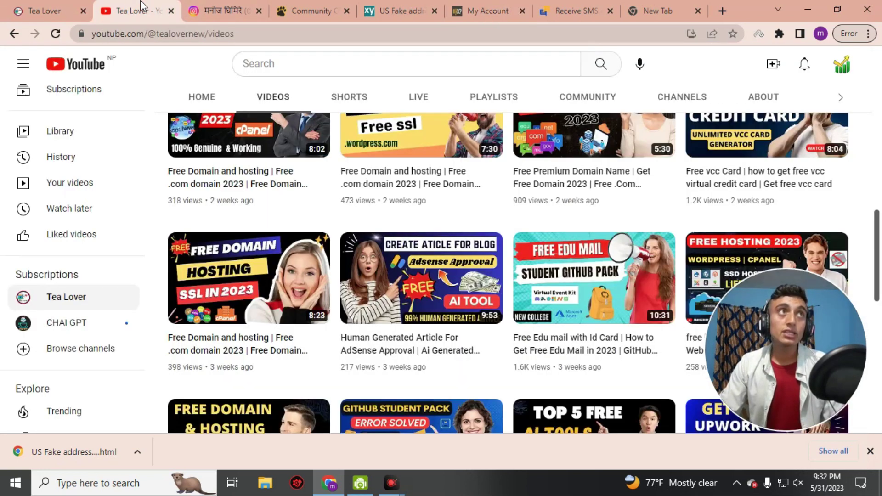
pyautogui.click(294, 9)
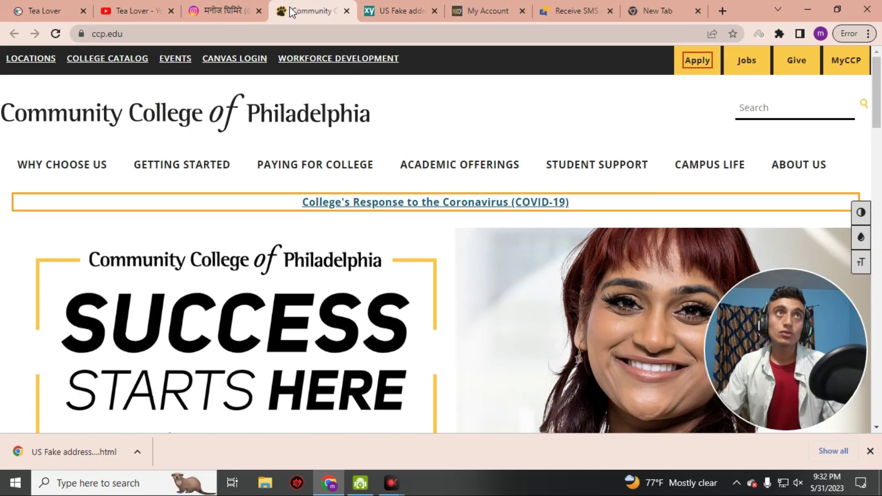
pyautogui.click(393, 9)
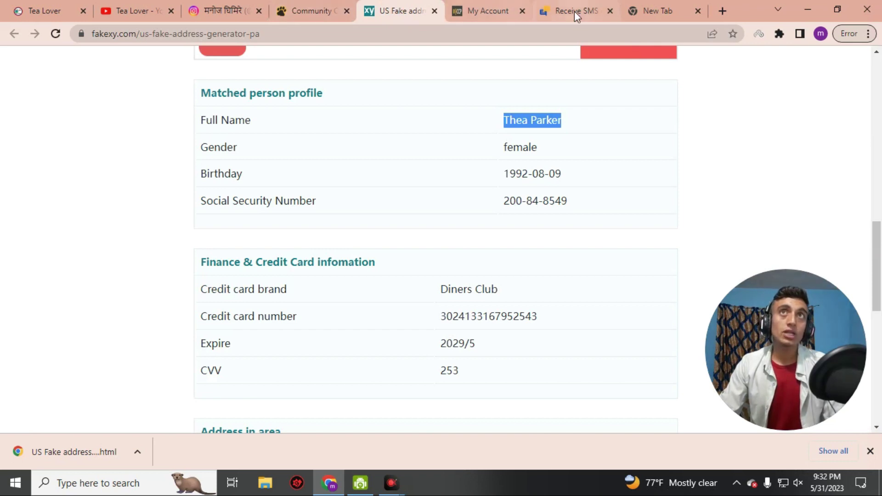
pyautogui.click(496, 11)
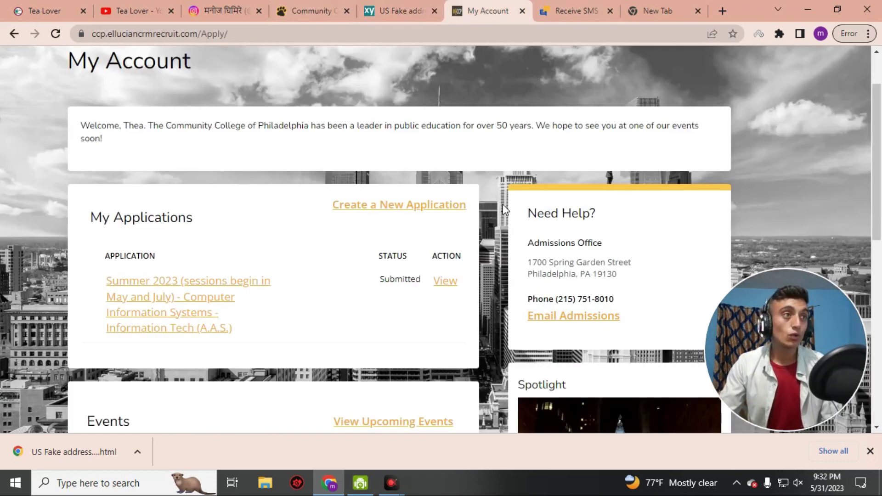
# View the submitted Summer 2023 application and review its personal information and permanent address answers
pyautogui.click(445, 281)
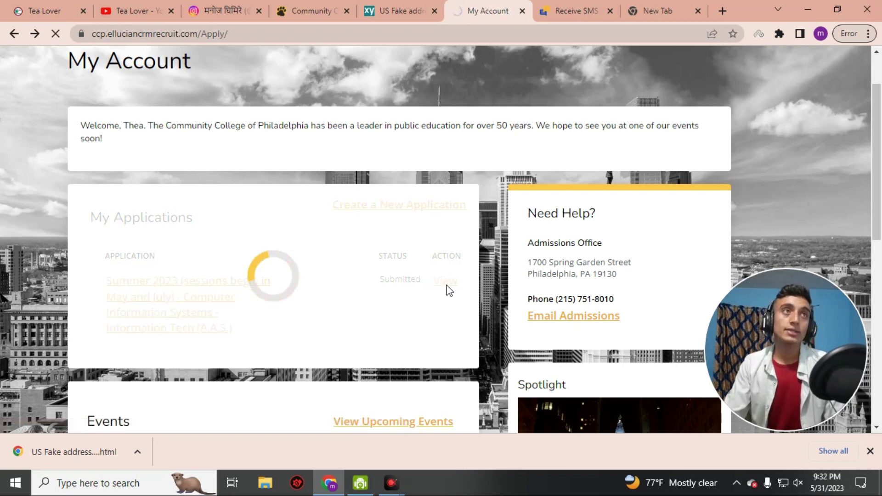
pyautogui.scroll(-20, 295, 279)
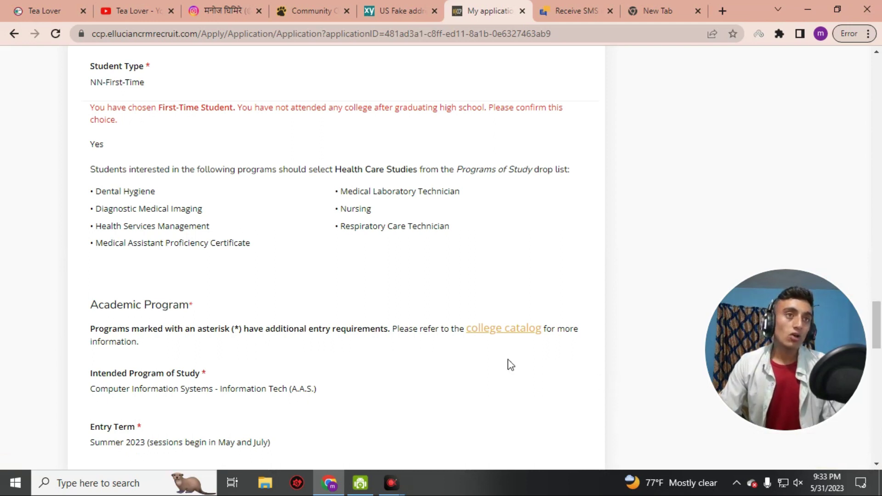
pyautogui.scroll(-11, 510, 366)
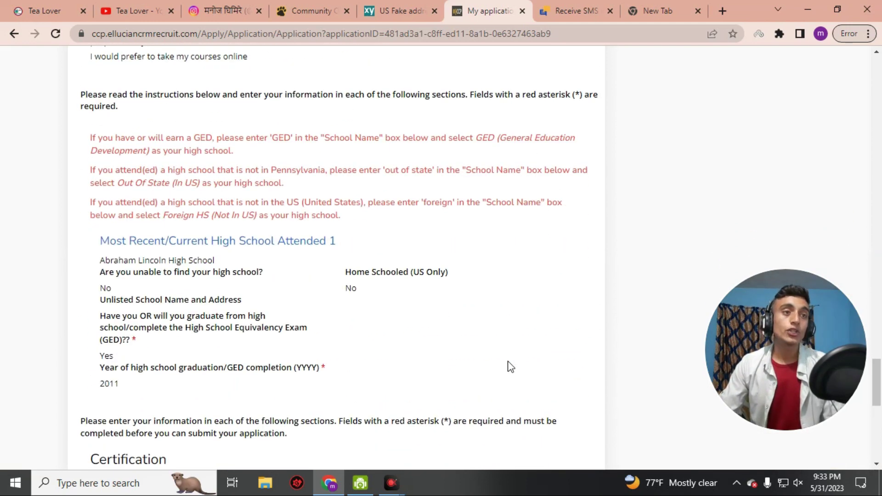
pyautogui.scroll(20, 510, 366)
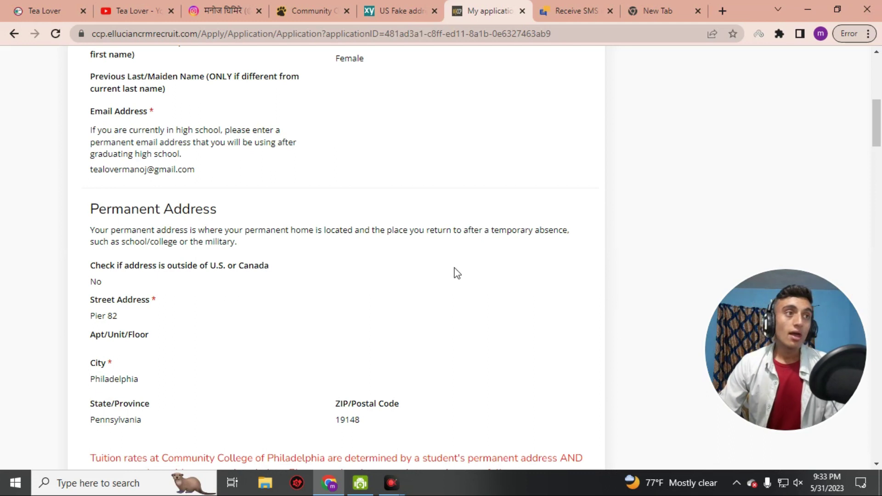
pyautogui.scroll(6, 490, 365)
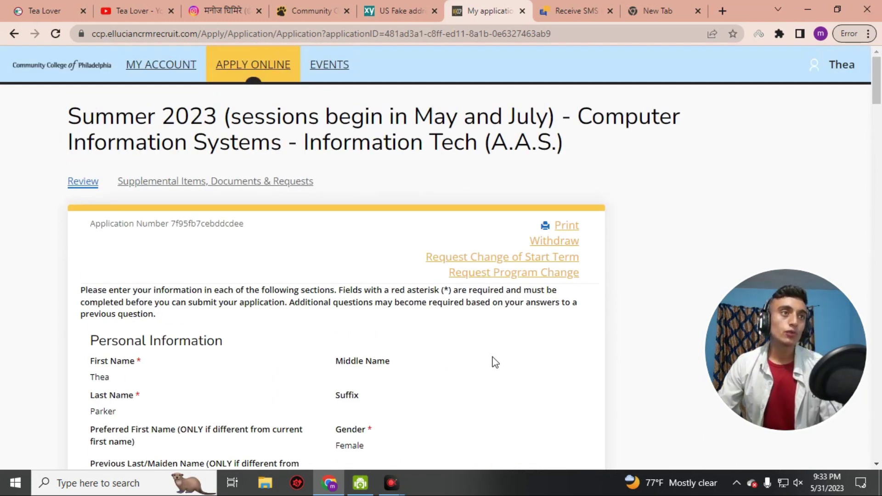
pyautogui.scroll(-7, 475, 320)
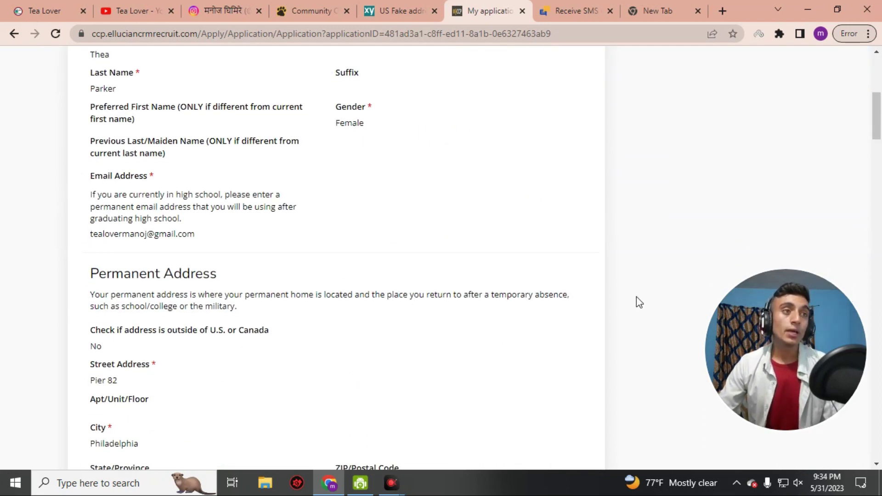
pyautogui.scroll(-15, 465, 317)
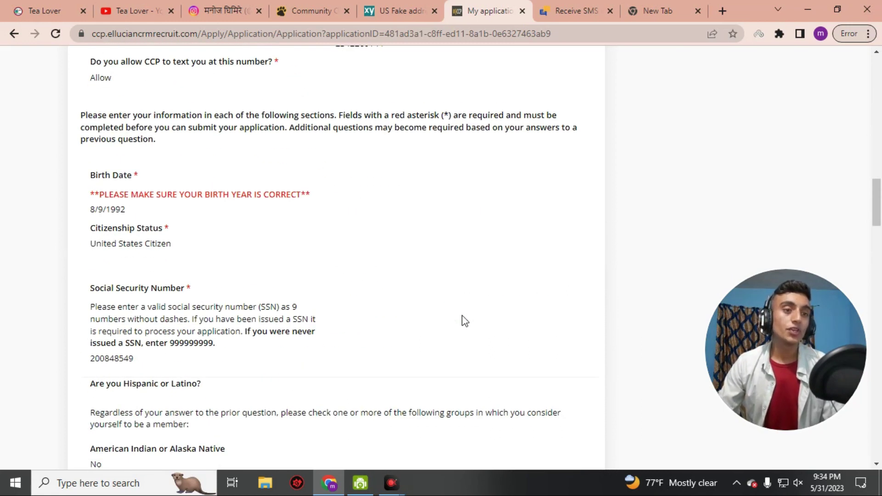
pyautogui.scroll(20, 518, 374)
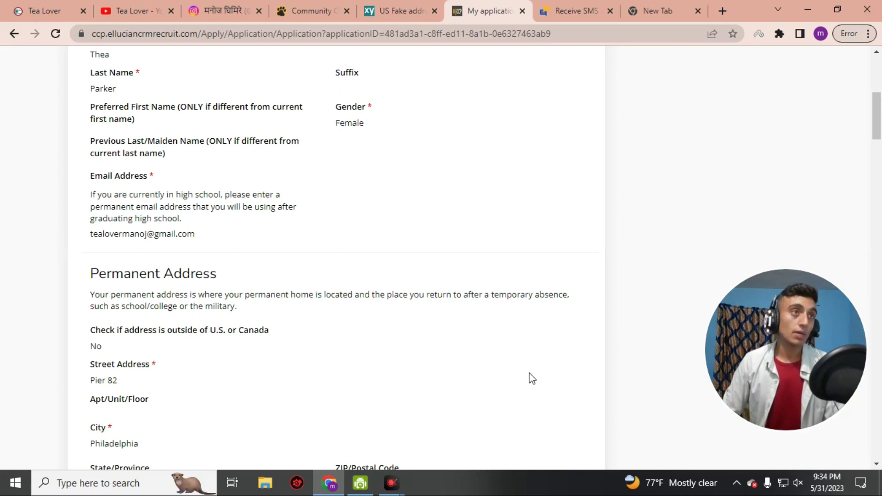
pyautogui.hotkey('ctrl', '2')
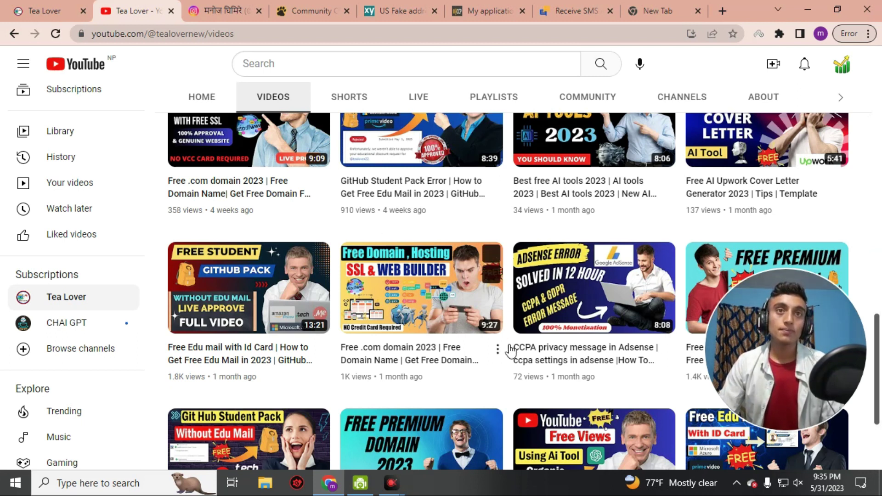
pyautogui.moveTo(485, 386)
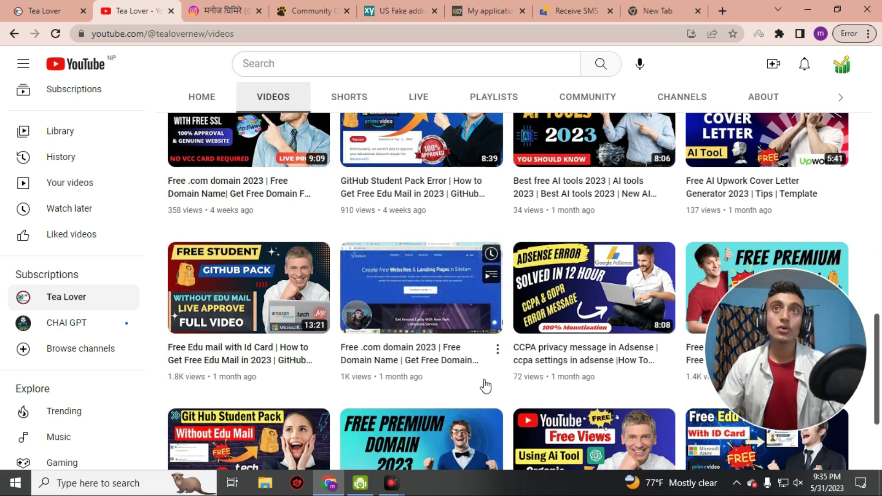
pyautogui.scroll(-1, 627, 271)
pyautogui.scroll(-3, 627, 272)
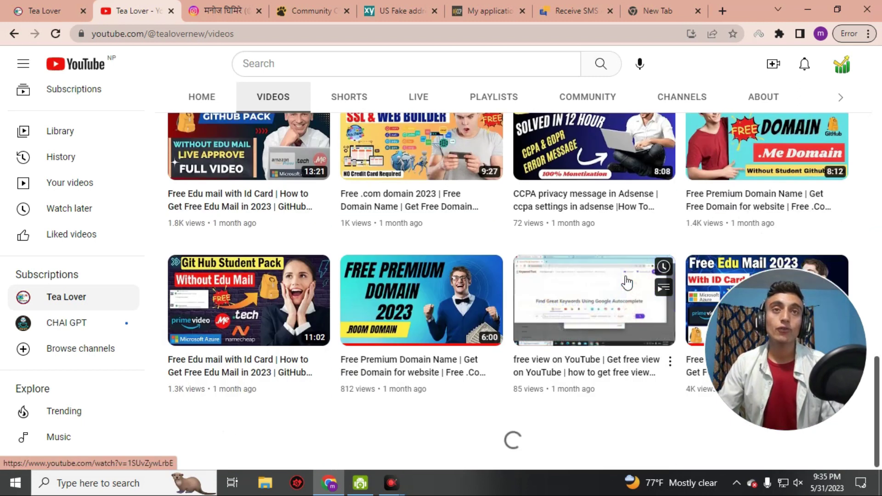
pyautogui.scroll(-3, 456, 299)
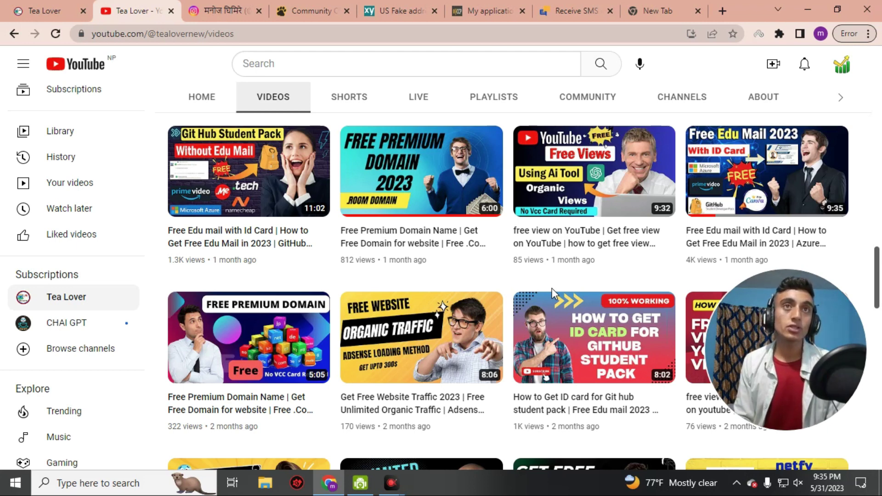
pyautogui.scroll(15, 552, 287)
pyautogui.scroll(4, 656, 325)
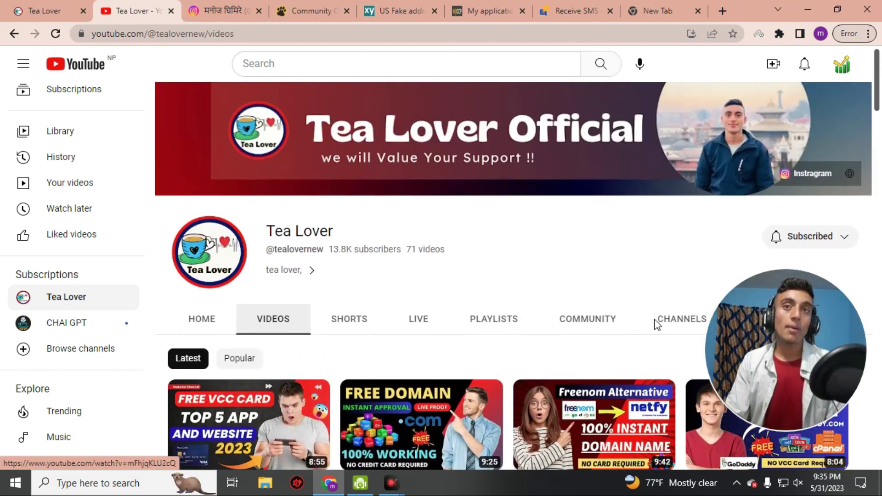
pyautogui.scroll(-7, 580, 309)
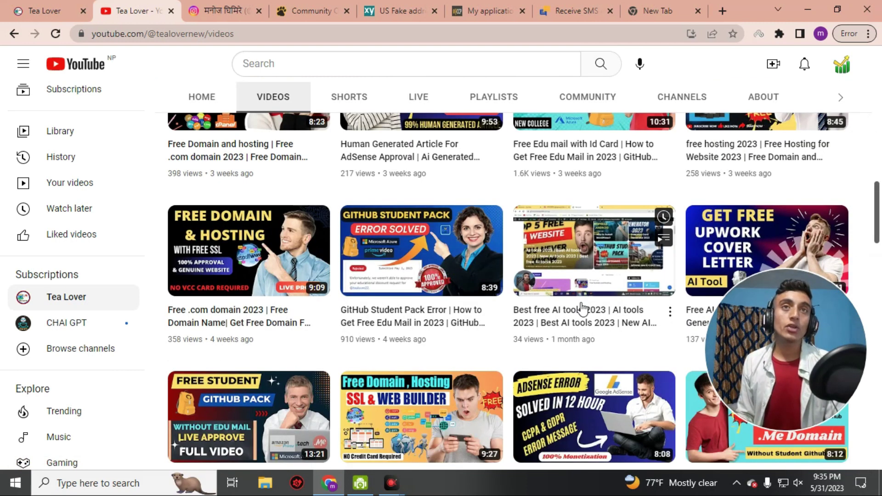
pyautogui.click(243, 8)
pyautogui.click(124, 8)
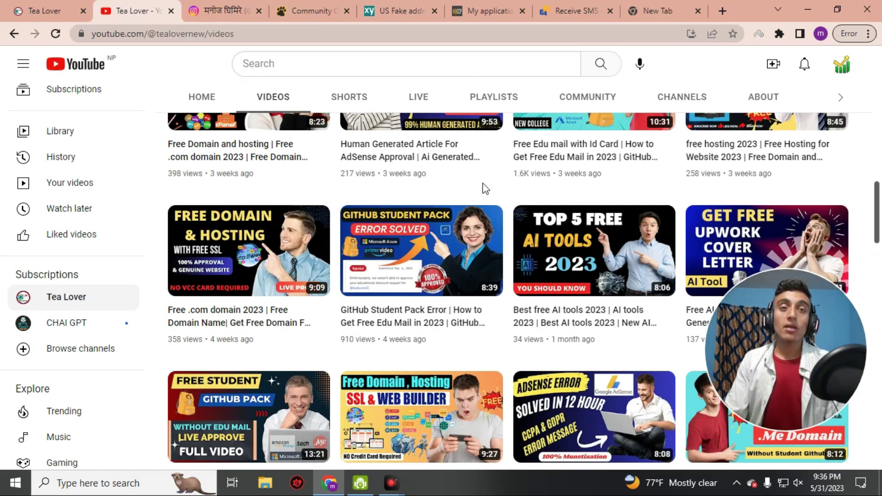